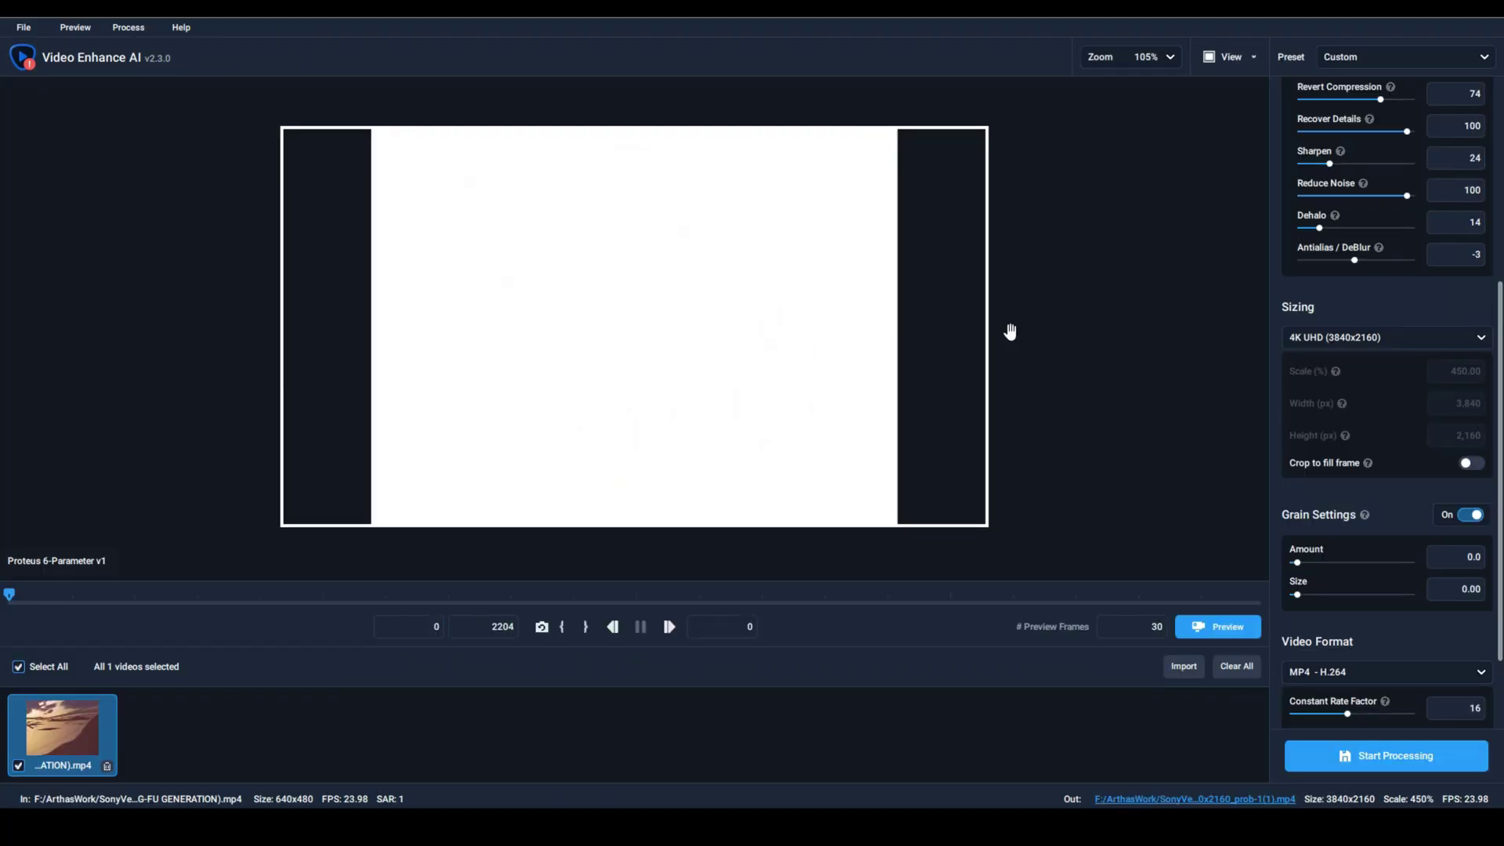
{"action": "scroll", "coordinate": [1345, 470], "scroll_direction": "up", "scroll_amount": 5}
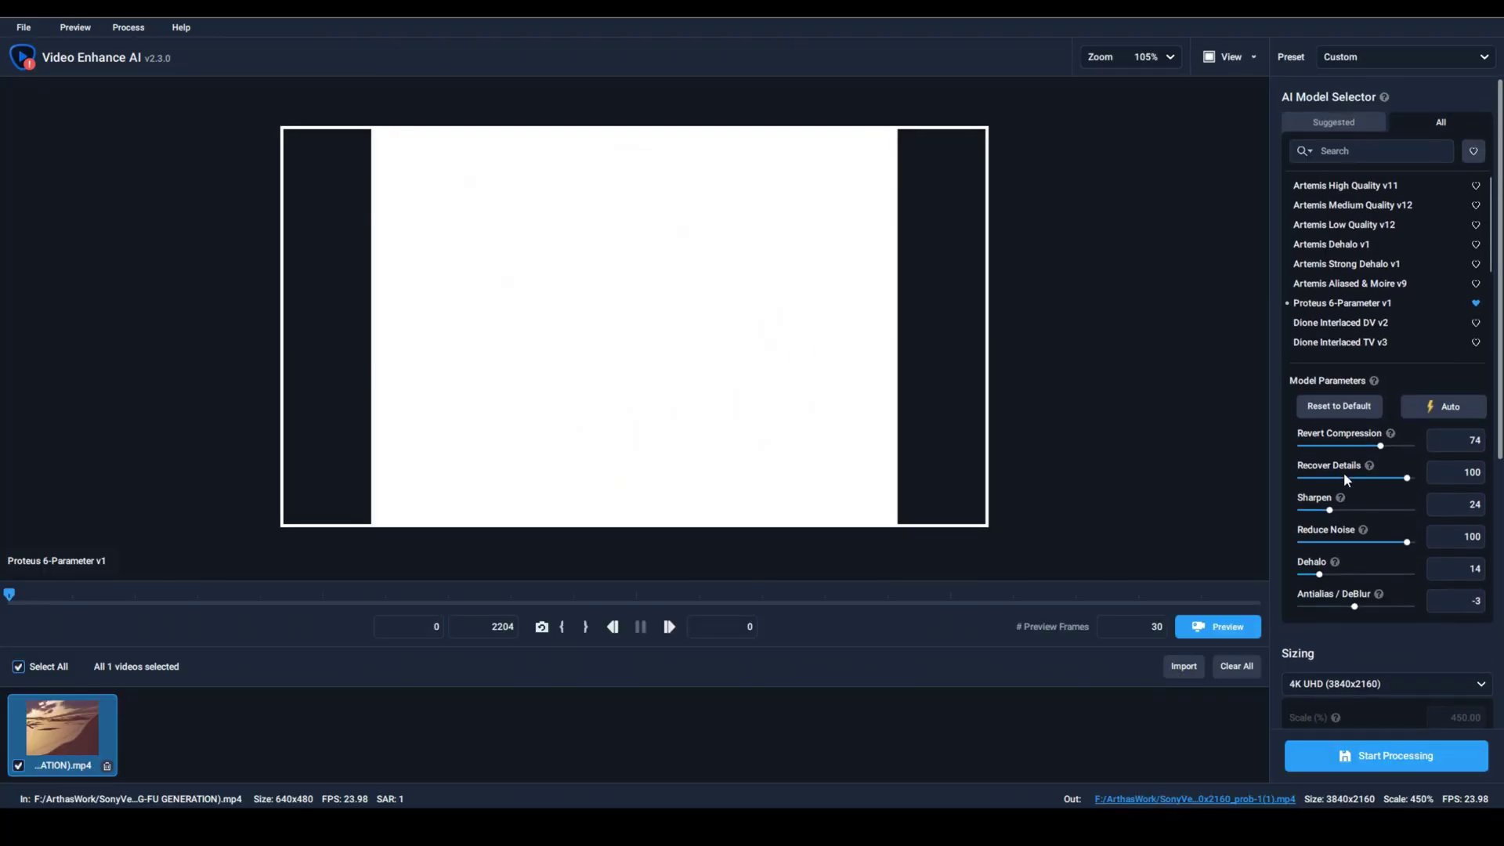
{"action": "left_click", "coordinate": [1336, 125]}
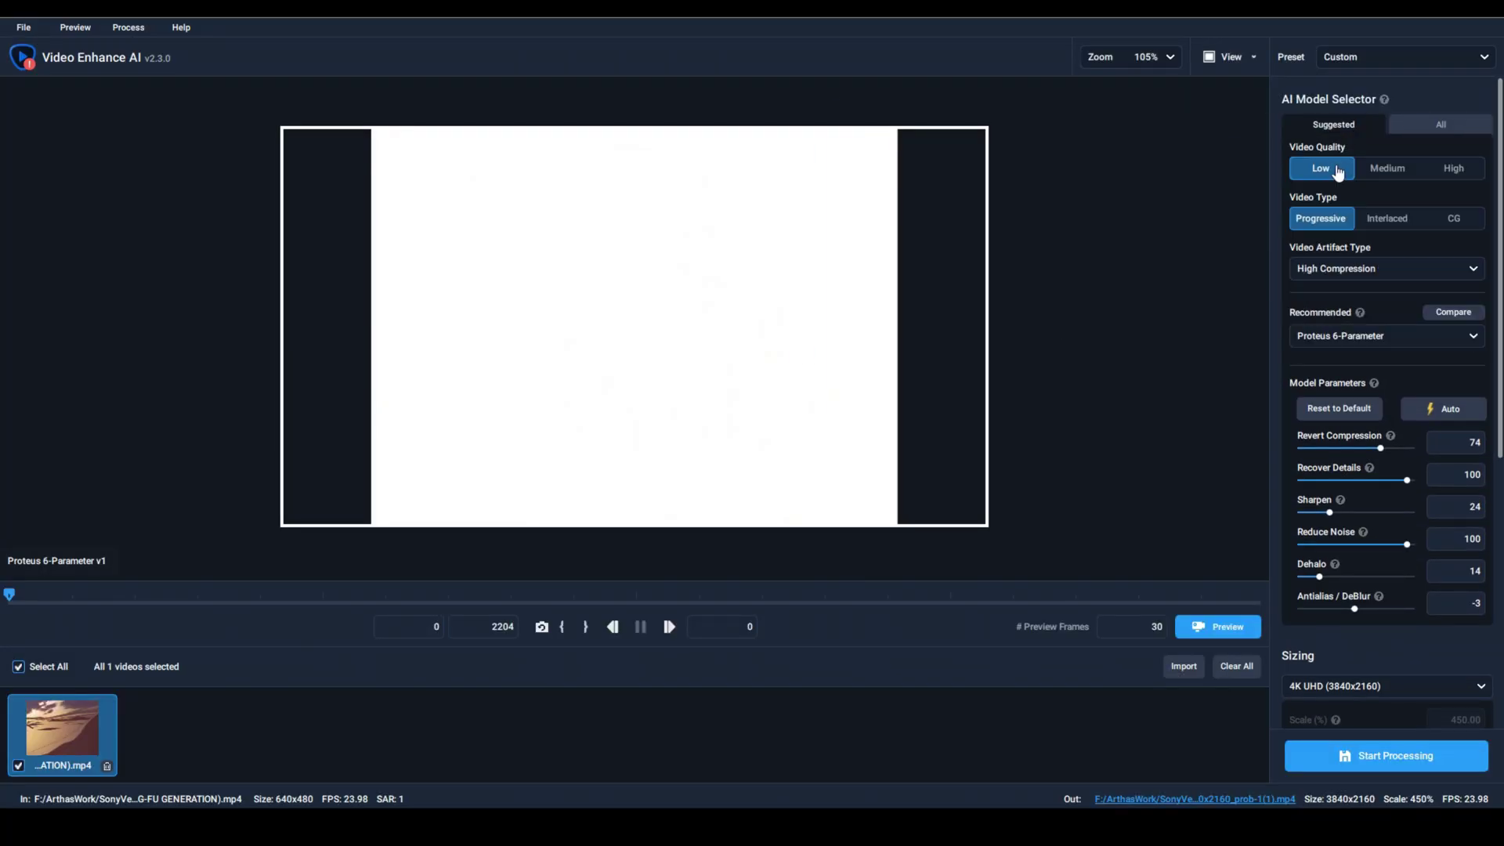
{"action": "left_click", "coordinate": [1431, 131]}
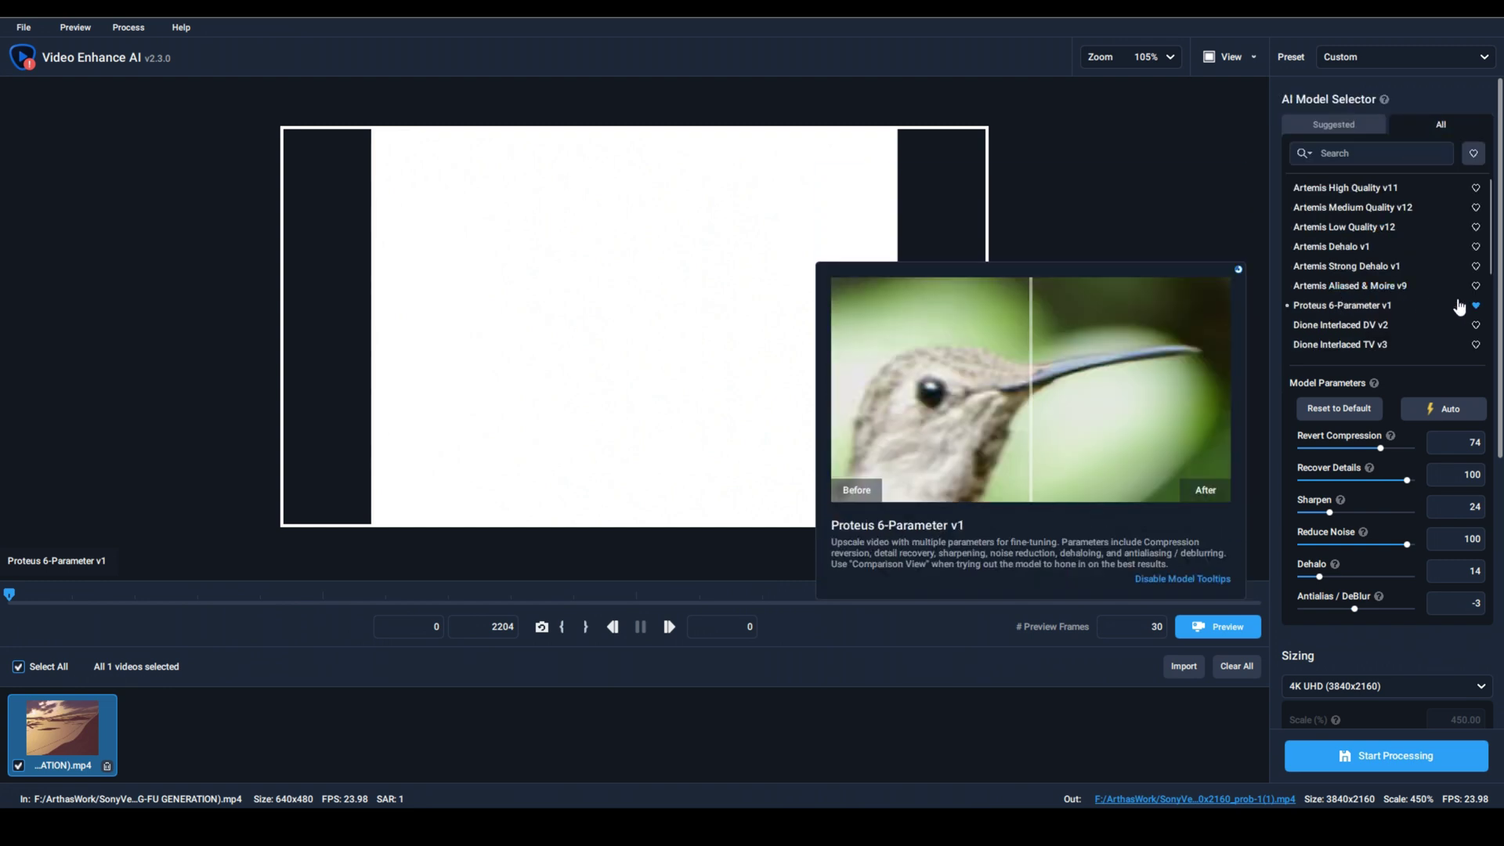
{"action": "scroll", "coordinate": [1345, 379], "scroll_direction": "down", "scroll_amount": 3}
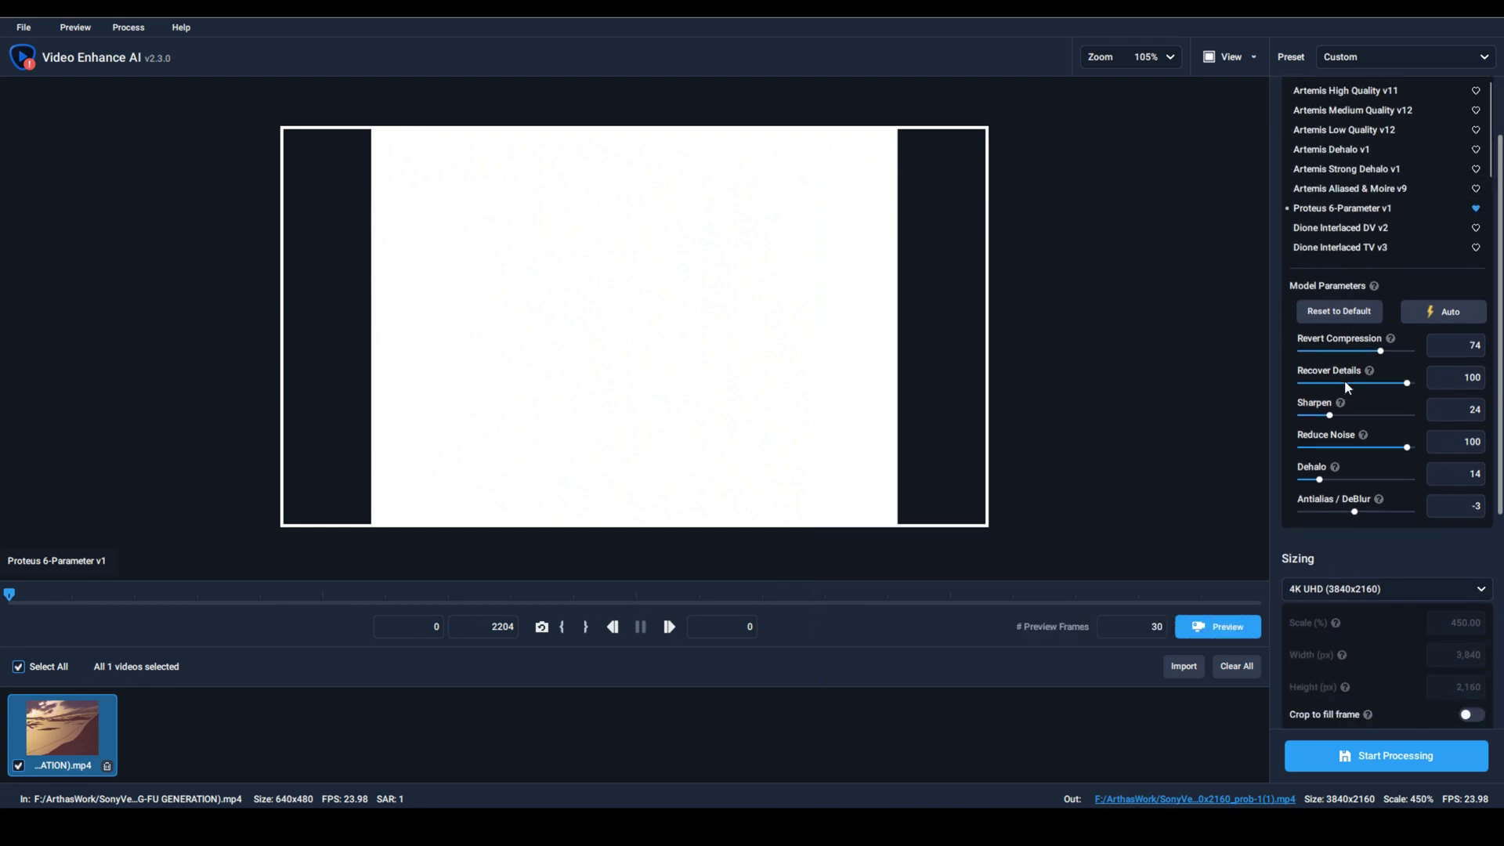
{"action": "scroll", "coordinate": [1321, 463], "scroll_direction": "down", "scroll_amount": 1}
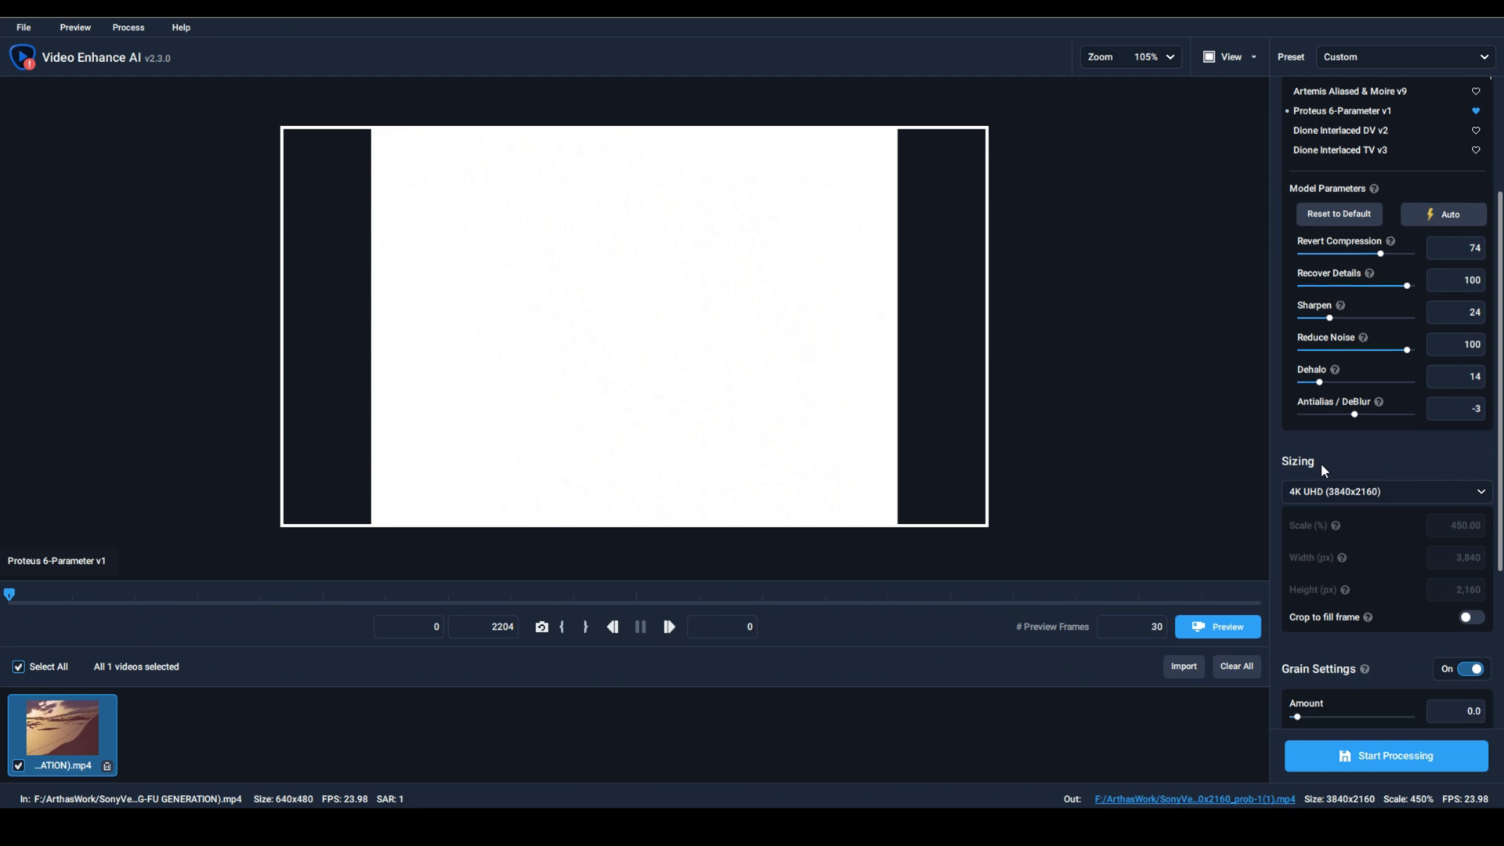
{"action": "left_click", "coordinate": [1353, 437]}
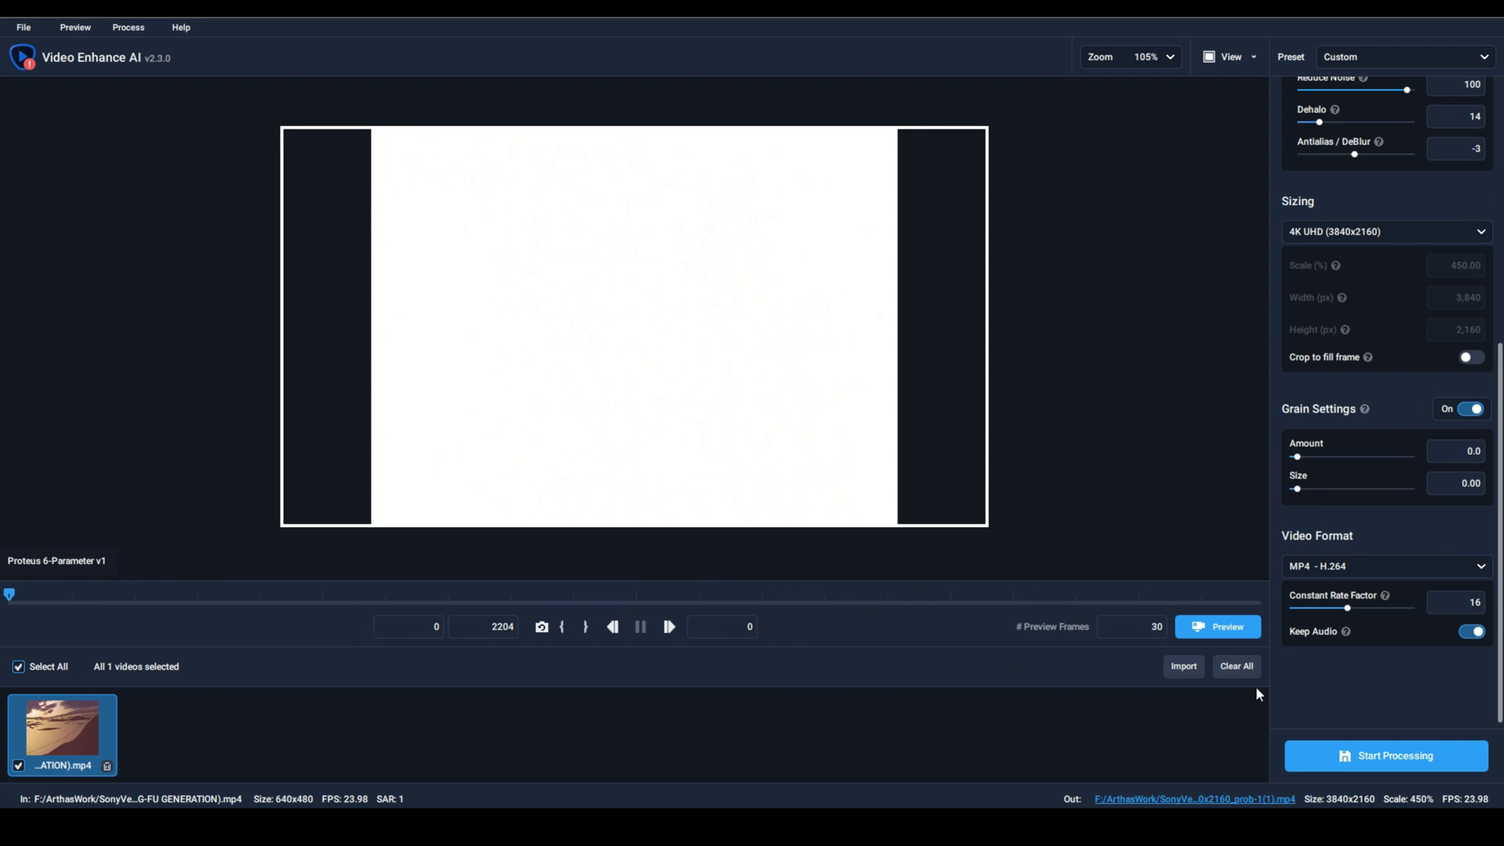
Step: Start the 4K upscale of the 2204-frame clip and zoom the Original/Proteus side-by-side preview
{"action": "left_click", "coordinate": [1384, 757]}
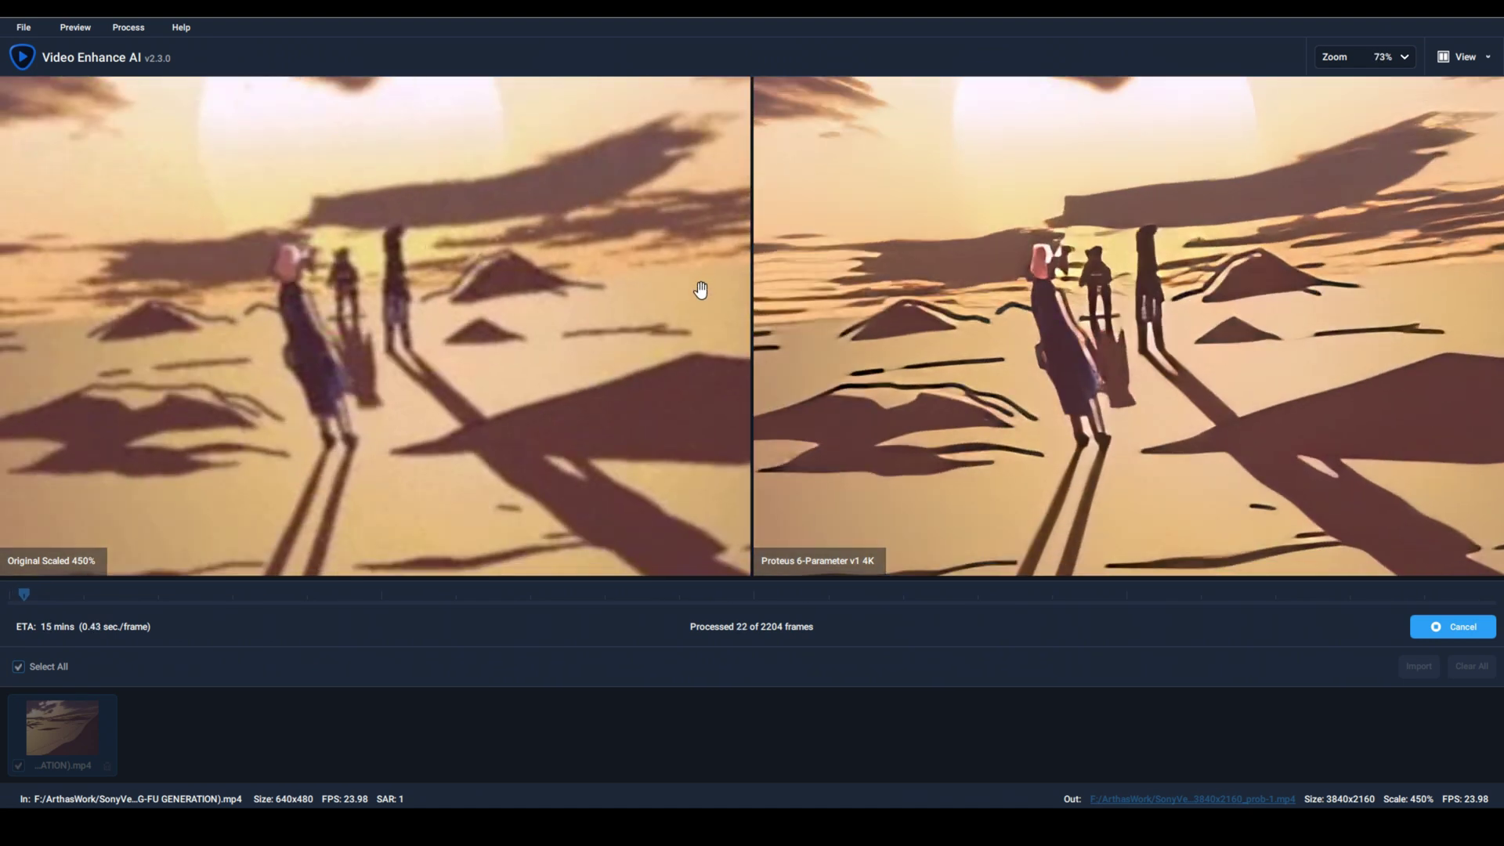
{"action": "scroll", "coordinate": [467, 373], "scroll_direction": "up", "scroll_amount": 3}
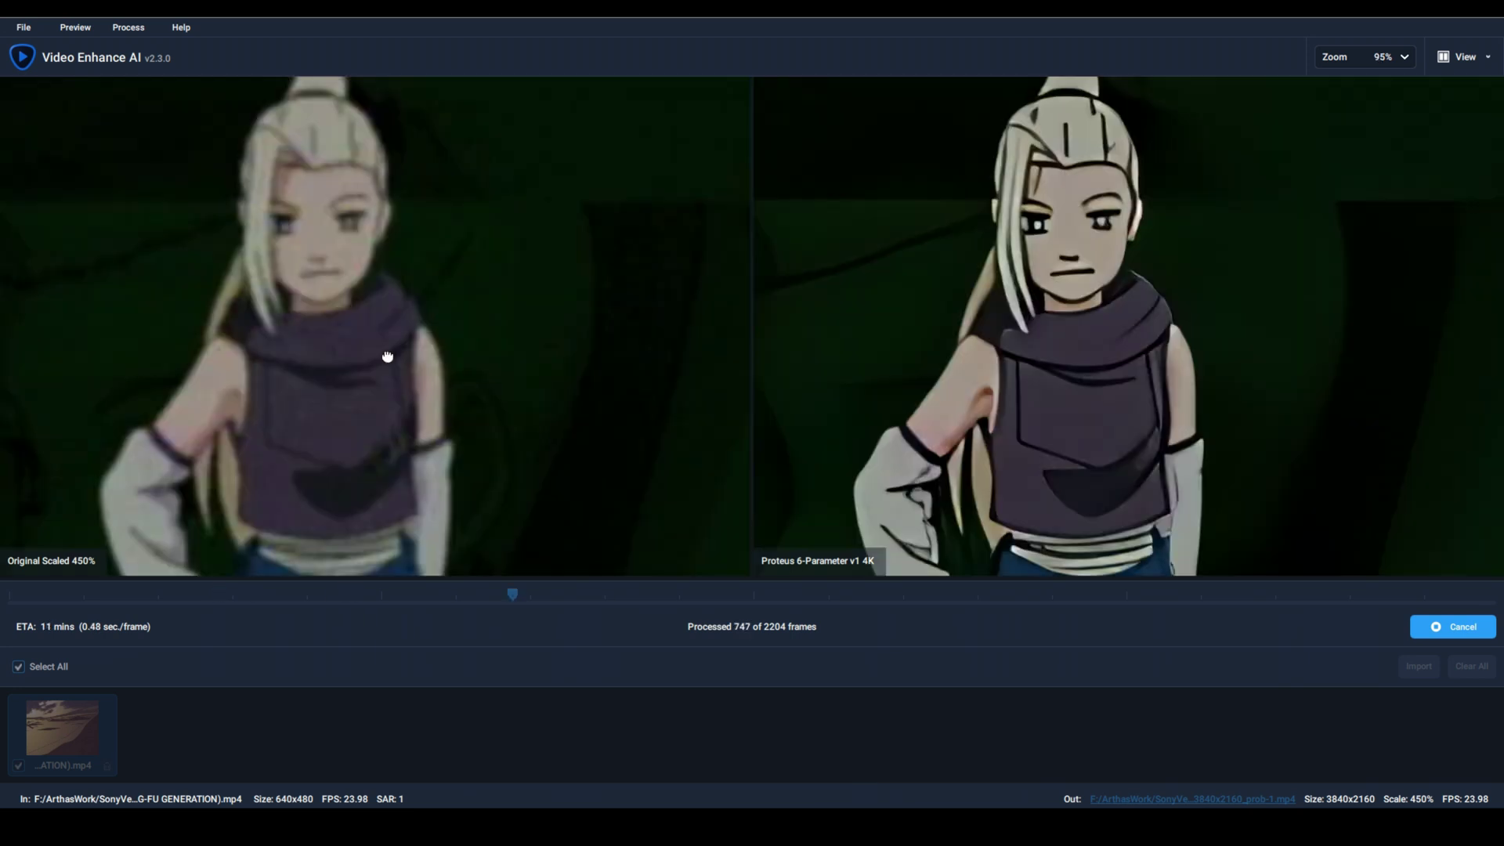
{"action": "scroll", "coordinate": [376, 332], "scroll_direction": "up", "scroll_amount": 4}
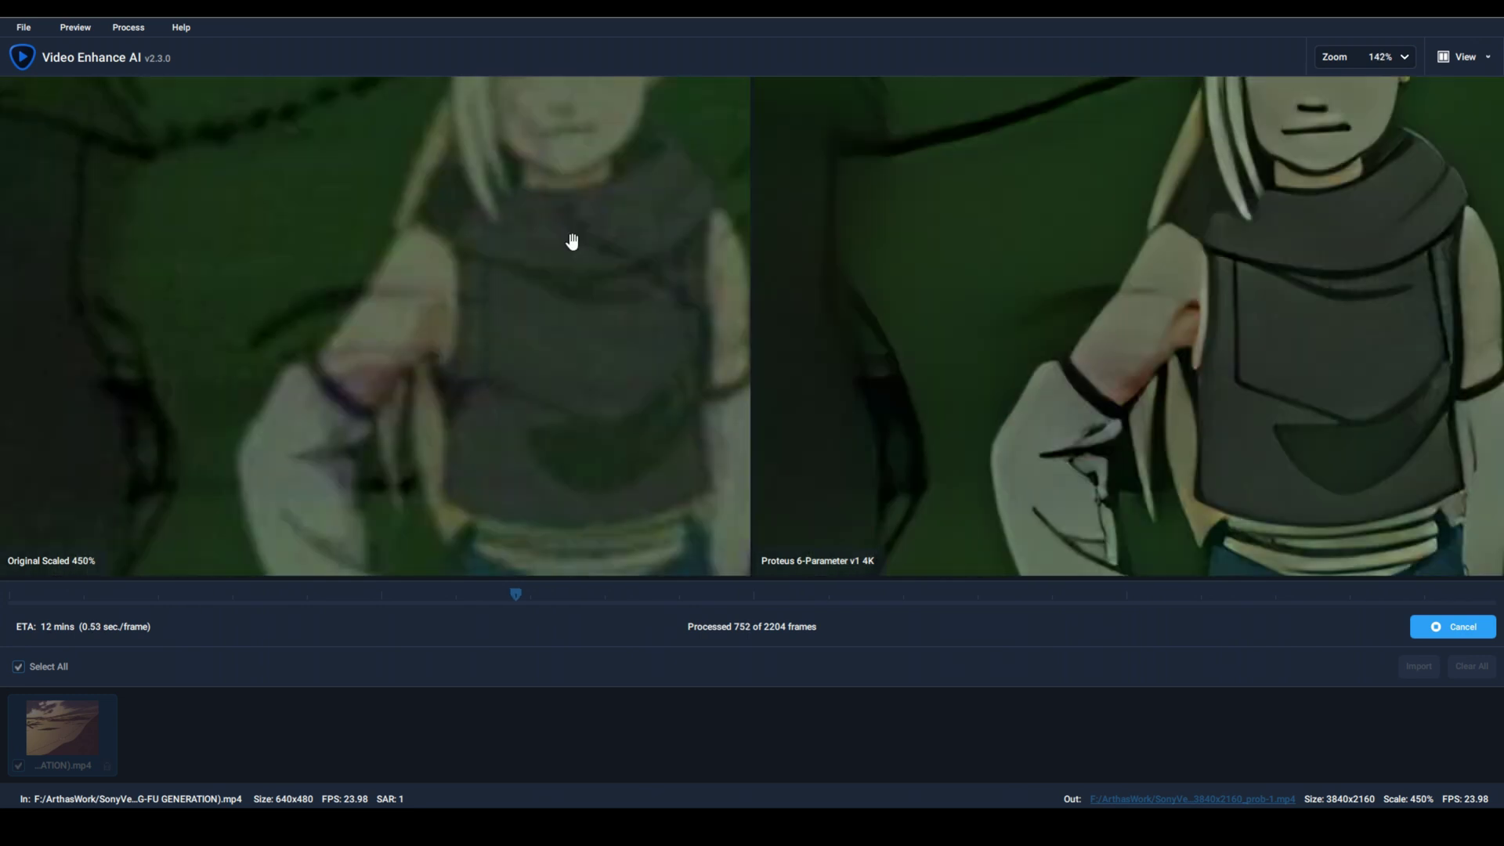
{"action": "scroll", "coordinate": [531, 369], "scroll_direction": "down", "scroll_amount": 2}
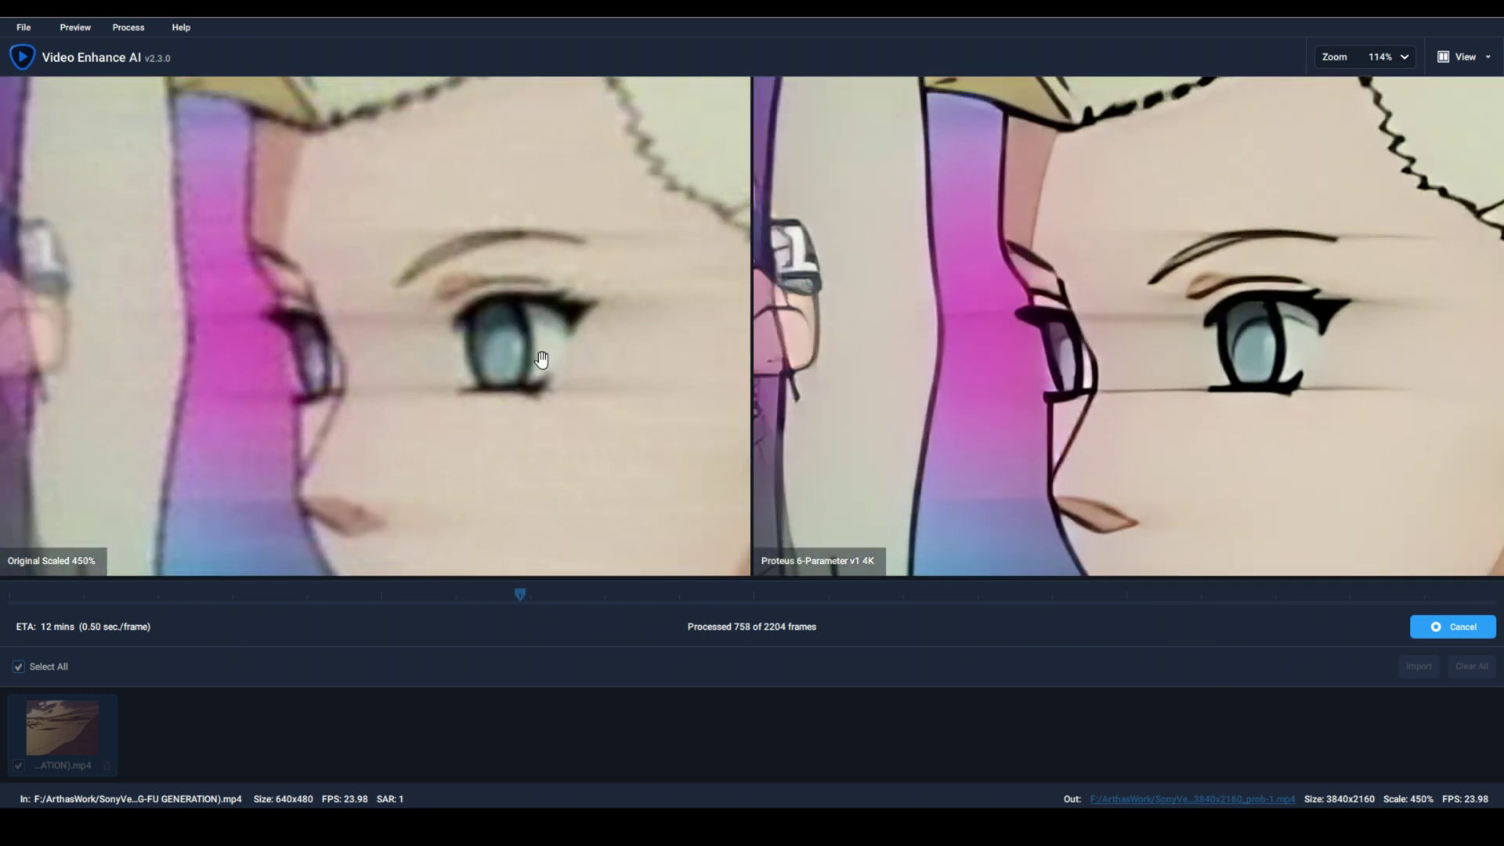
{"action": "scroll", "coordinate": [634, 413], "scroll_direction": "down", "scroll_amount": 10}
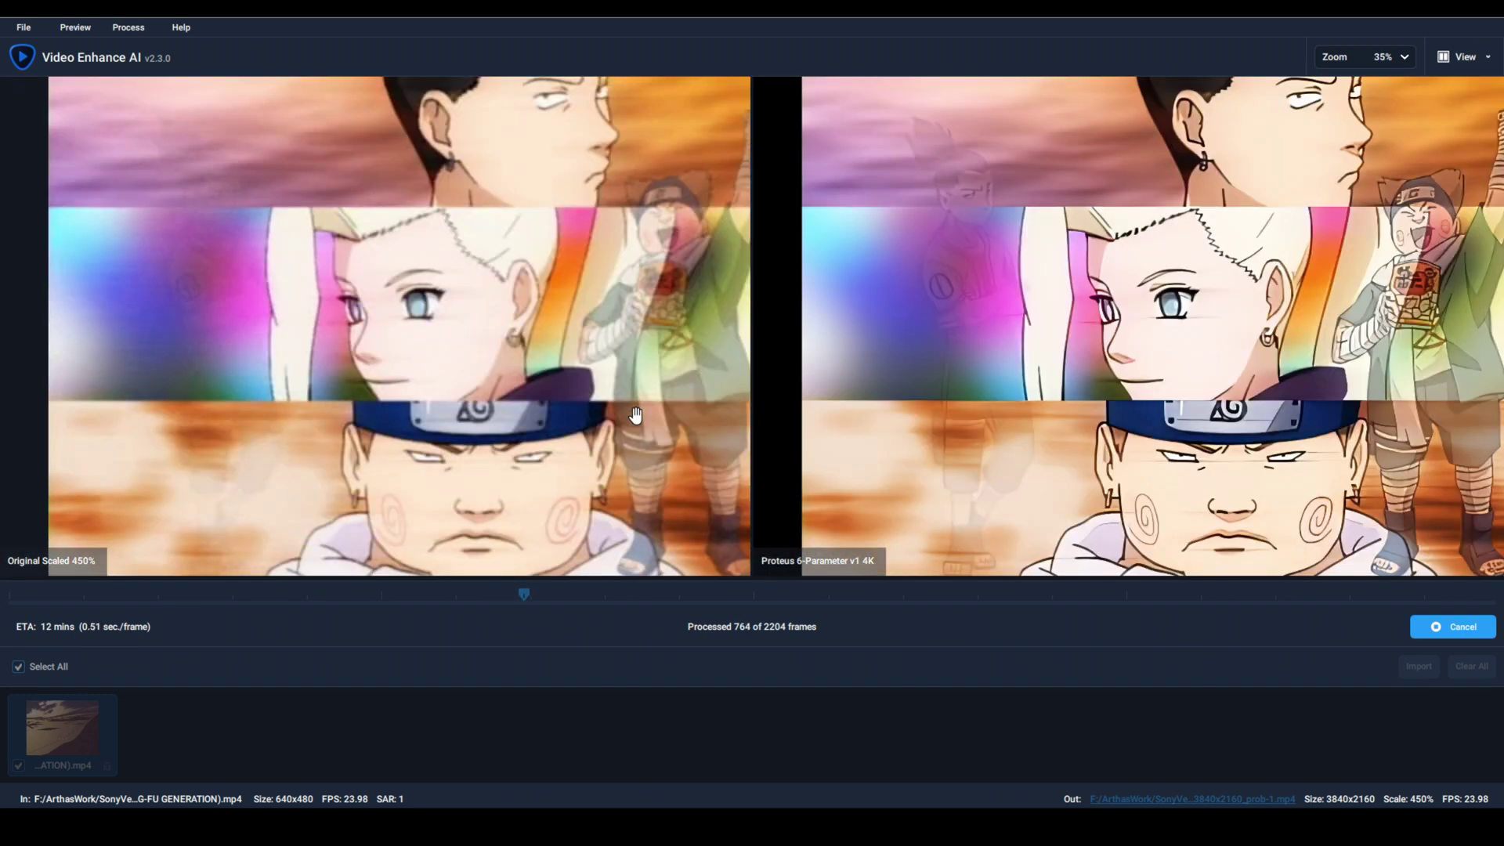
{"action": "scroll", "coordinate": [634, 414], "scroll_direction": "up", "scroll_amount": 3}
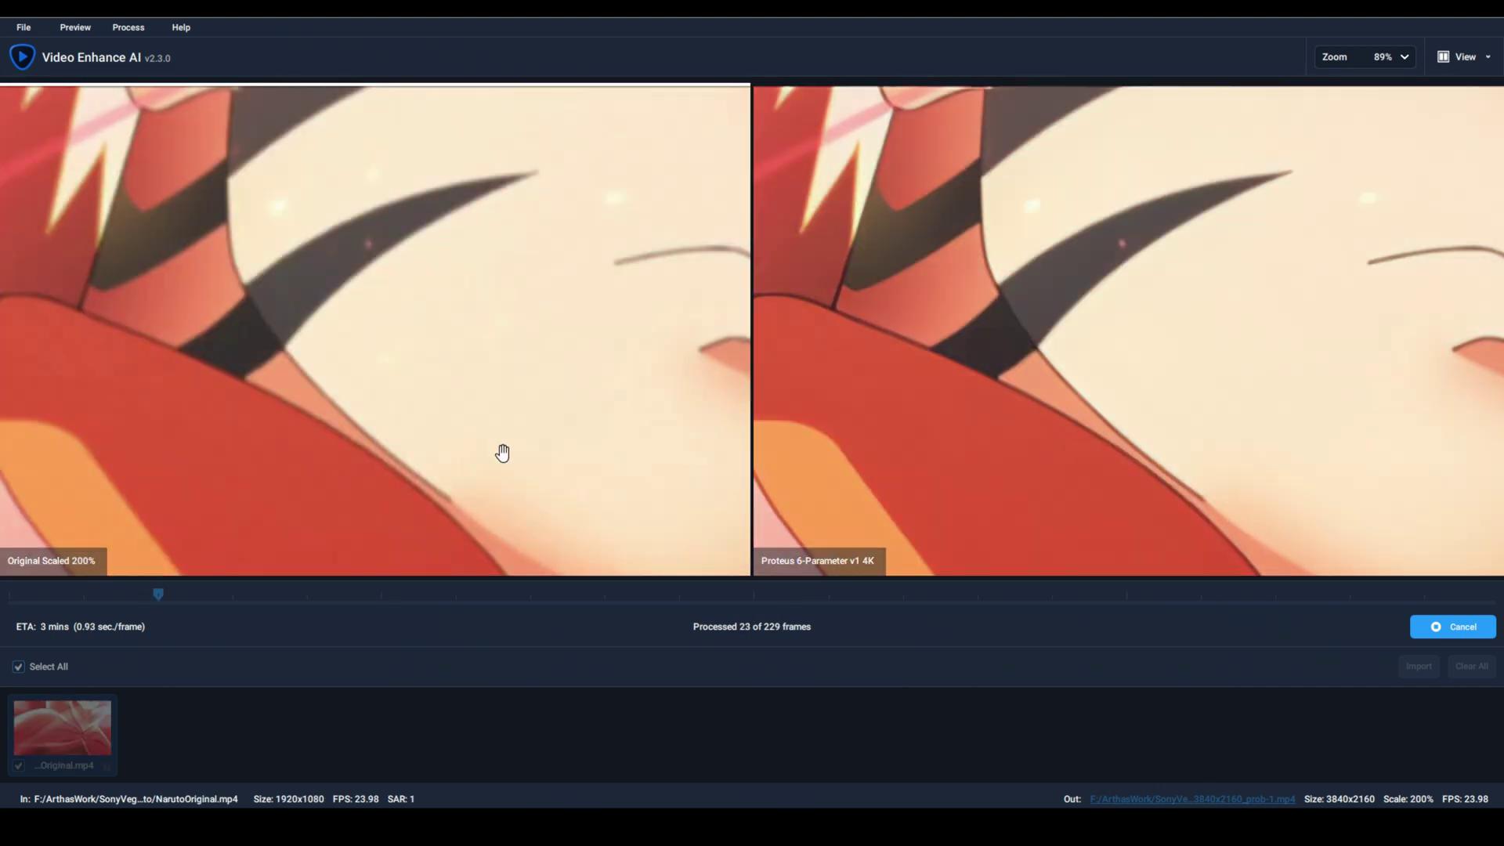
Step: Zoom and pan the Original/Proteus comparison across the character's face and another area
{"action": "scroll", "coordinate": [502, 451], "scroll_direction": "down", "scroll_amount": 5}
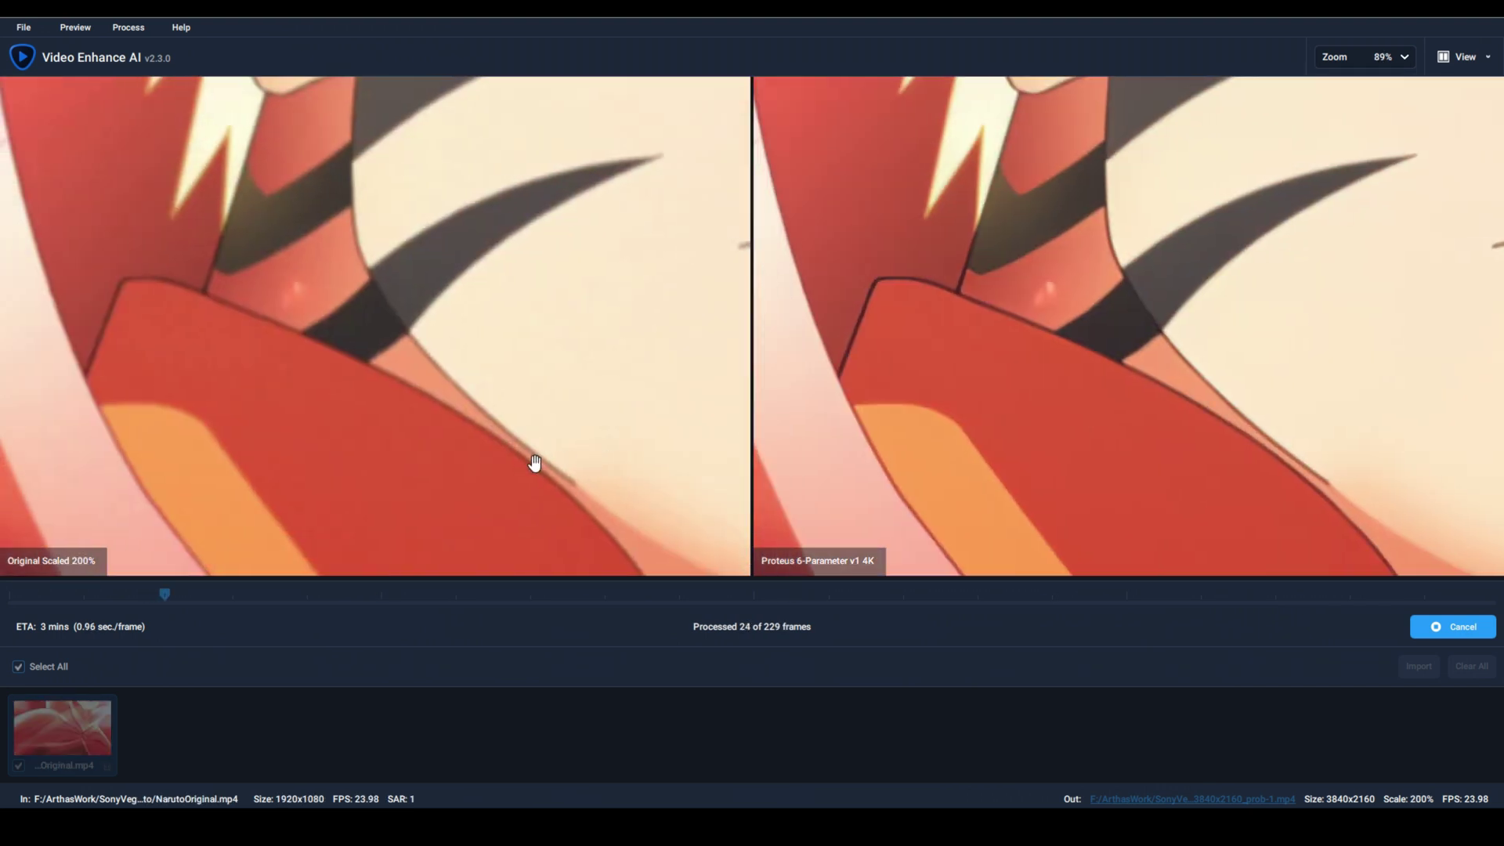
{"action": "scroll", "coordinate": [534, 463], "scroll_direction": "down", "scroll_amount": 1}
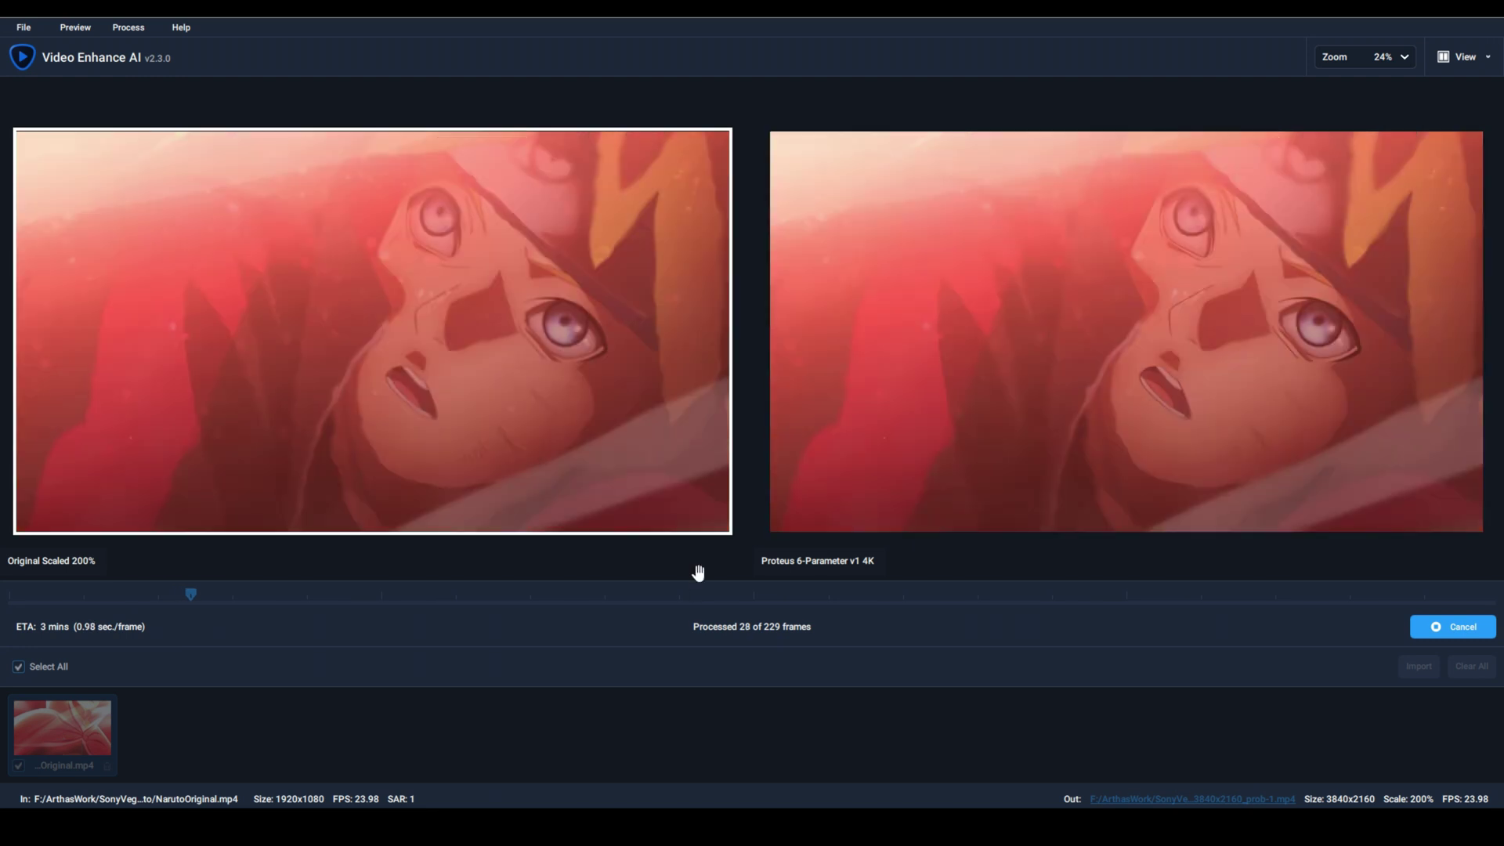
{"action": "scroll", "coordinate": [457, 447], "scroll_direction": "up", "scroll_amount": 3}
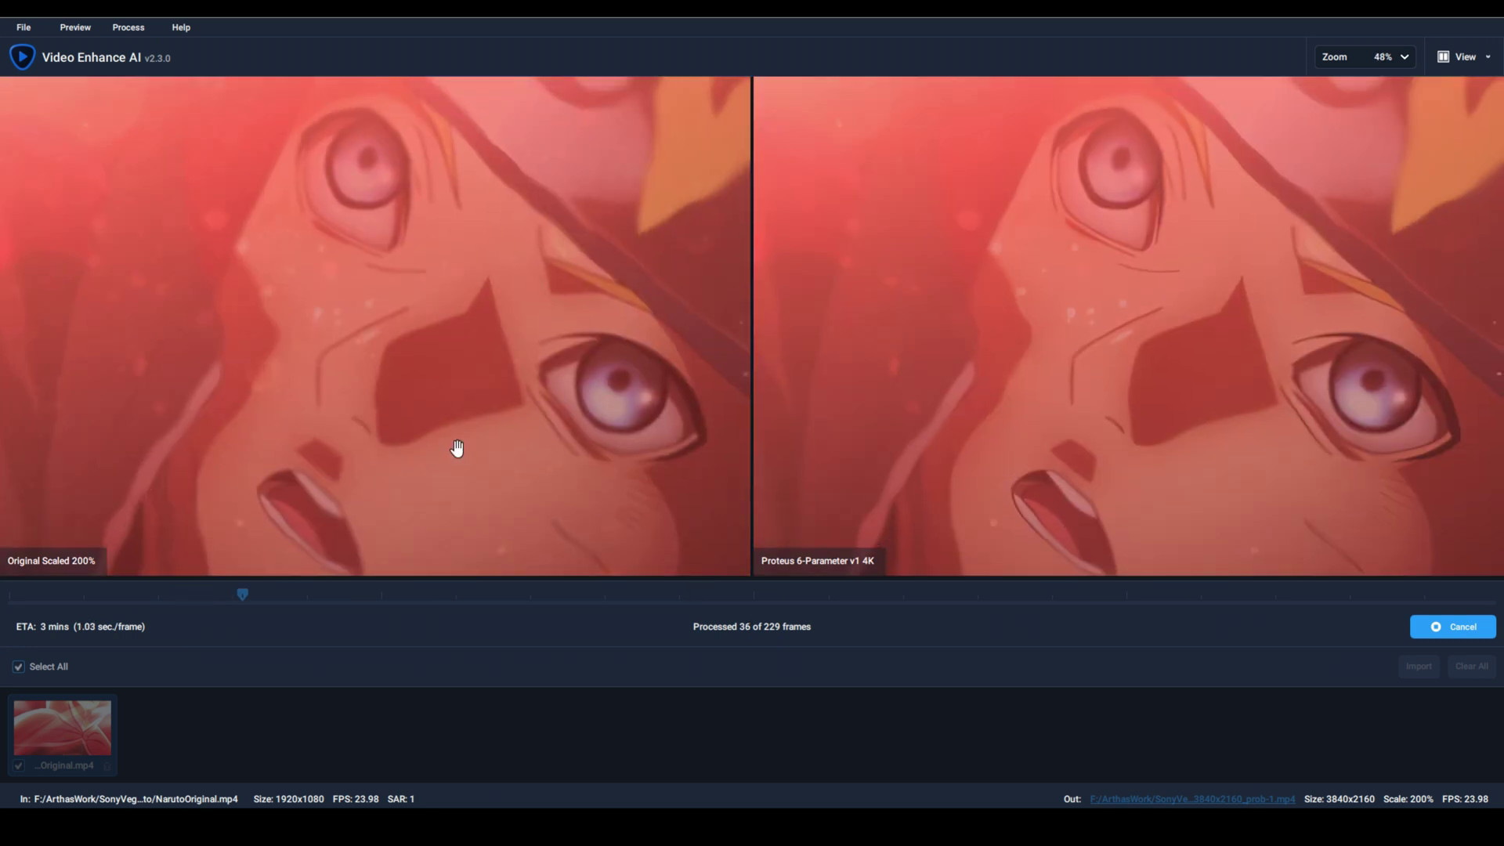
{"action": "left_click_drag", "start_coordinate": [398, 446], "coordinate": [500, 469]}
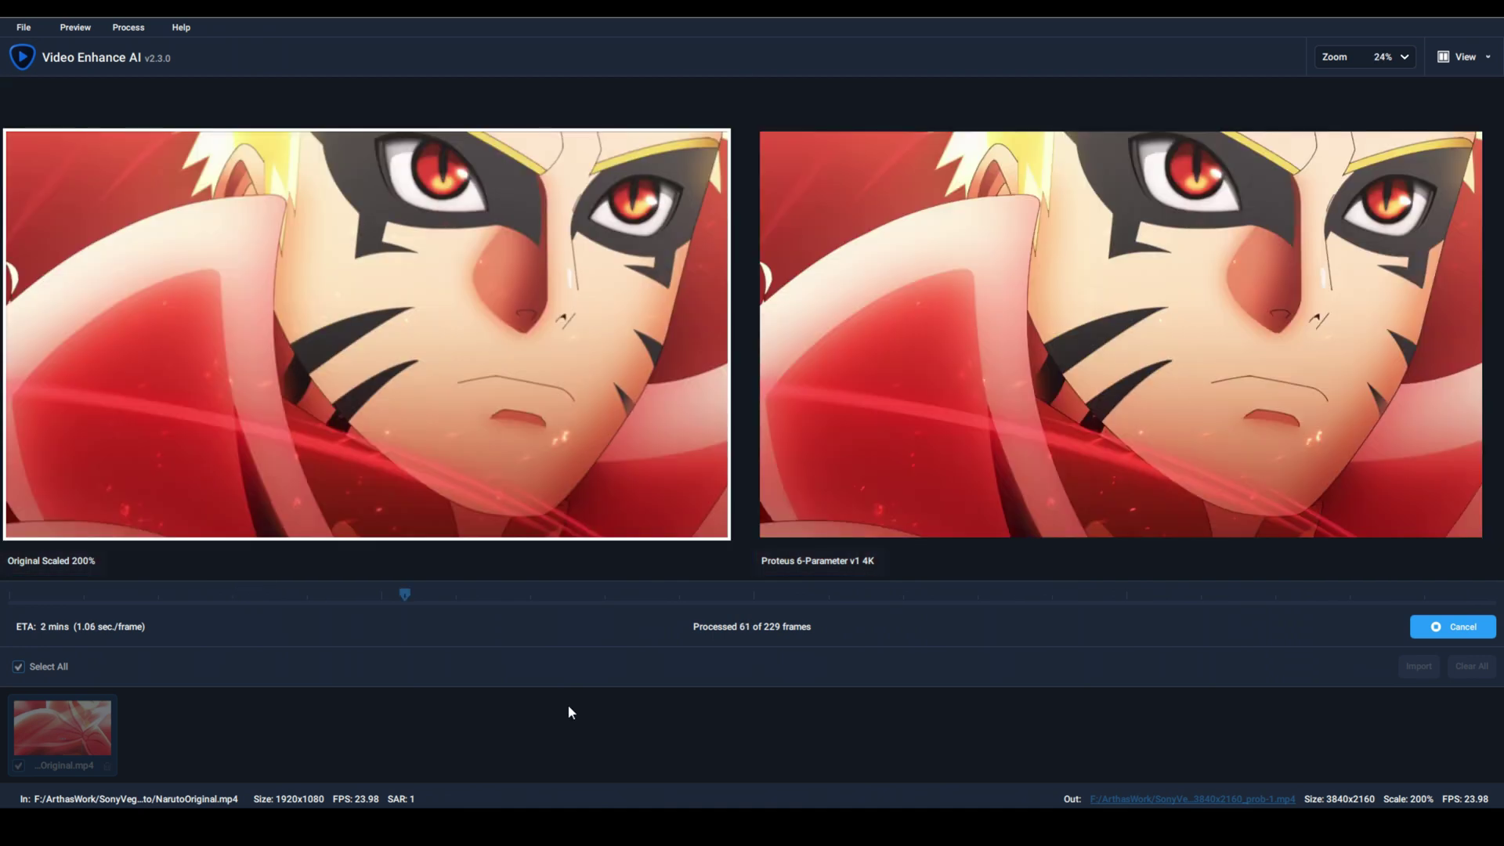
{"action": "scroll", "coordinate": [356, 219], "scroll_direction": "up", "scroll_amount": 3}
{"action": "left_click_drag", "start_coordinate": [352, 242], "coordinate": [423, 363]}
{"action": "scroll", "coordinate": [439, 380], "scroll_direction": "up", "scroll_amount": 2}
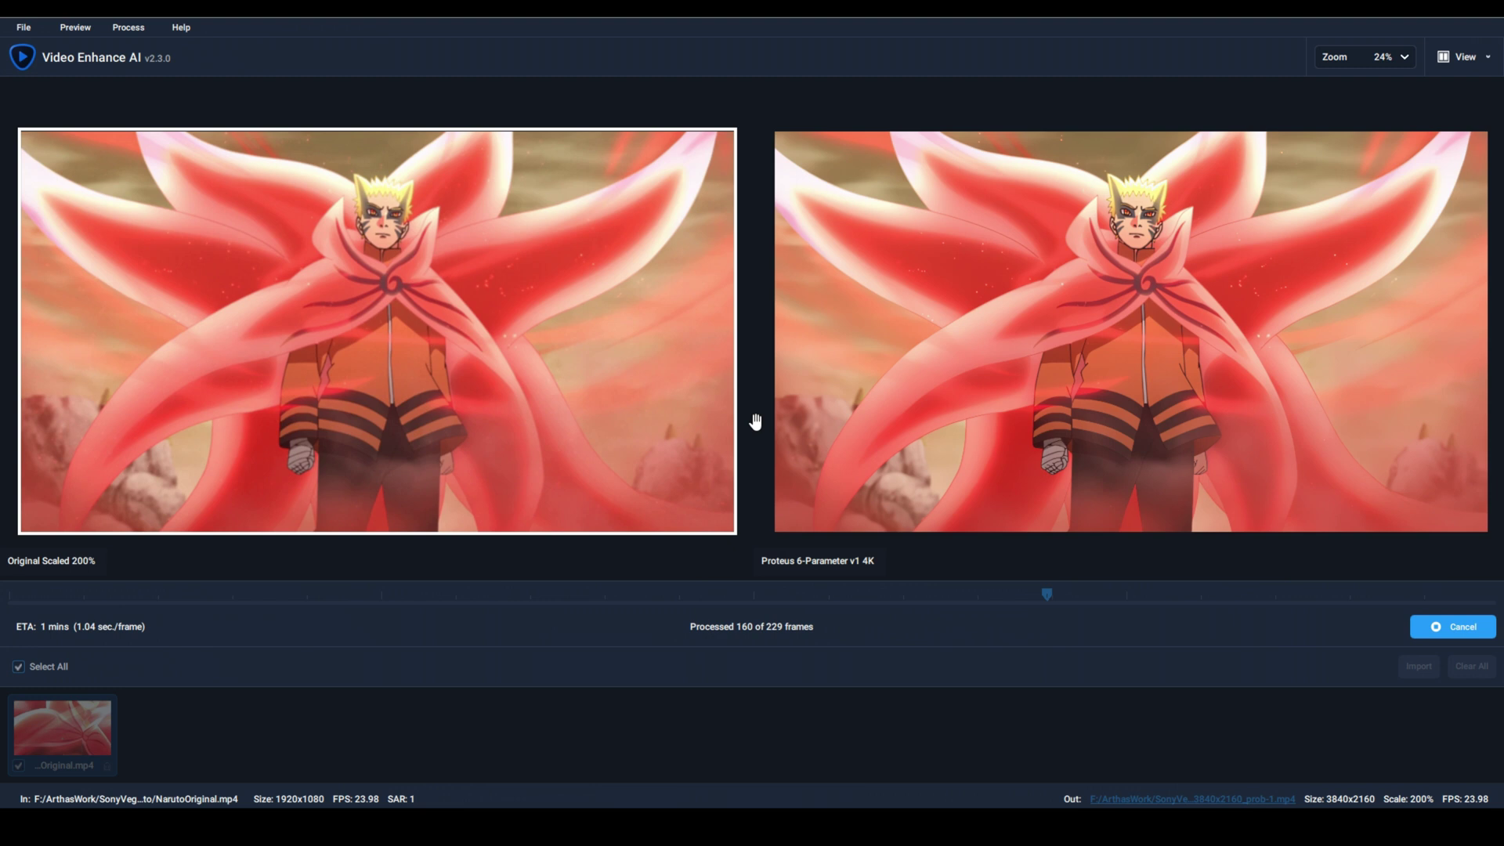
Step: Zoom in further and pan the comparison to the character's head and red robe
{"action": "scroll", "coordinate": [376, 329], "scroll_direction": "up", "scroll_amount": 2}
{"action": "left_click_drag", "start_coordinate": [376, 329], "coordinate": [450, 531]}
{"action": "scroll", "coordinate": [451, 428], "scroll_direction": "up", "scroll_amount": 3}
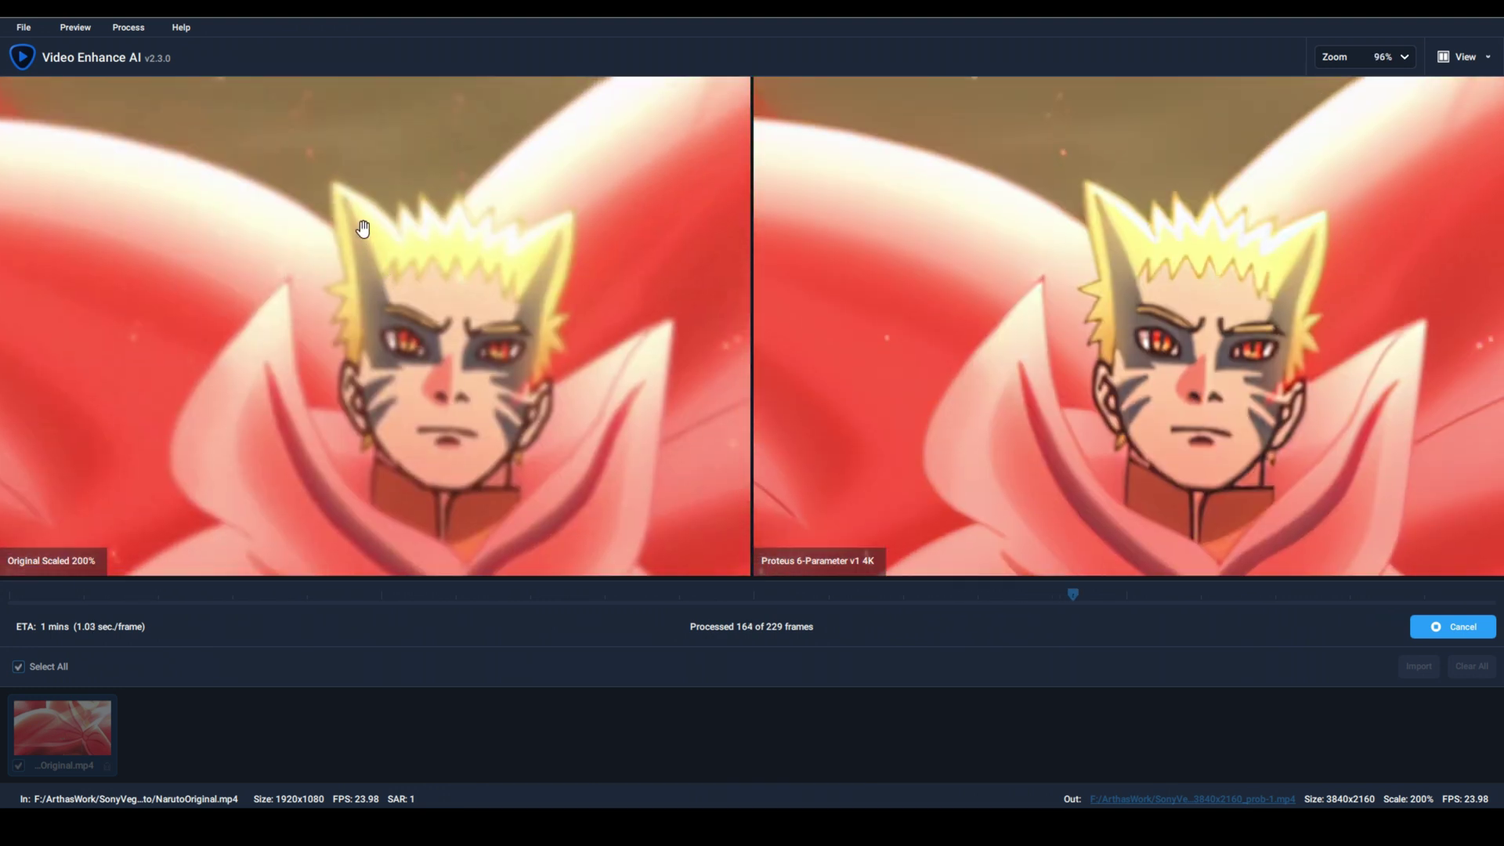
{"action": "scroll", "coordinate": [547, 312], "scroll_direction": "up", "scroll_amount": 3}
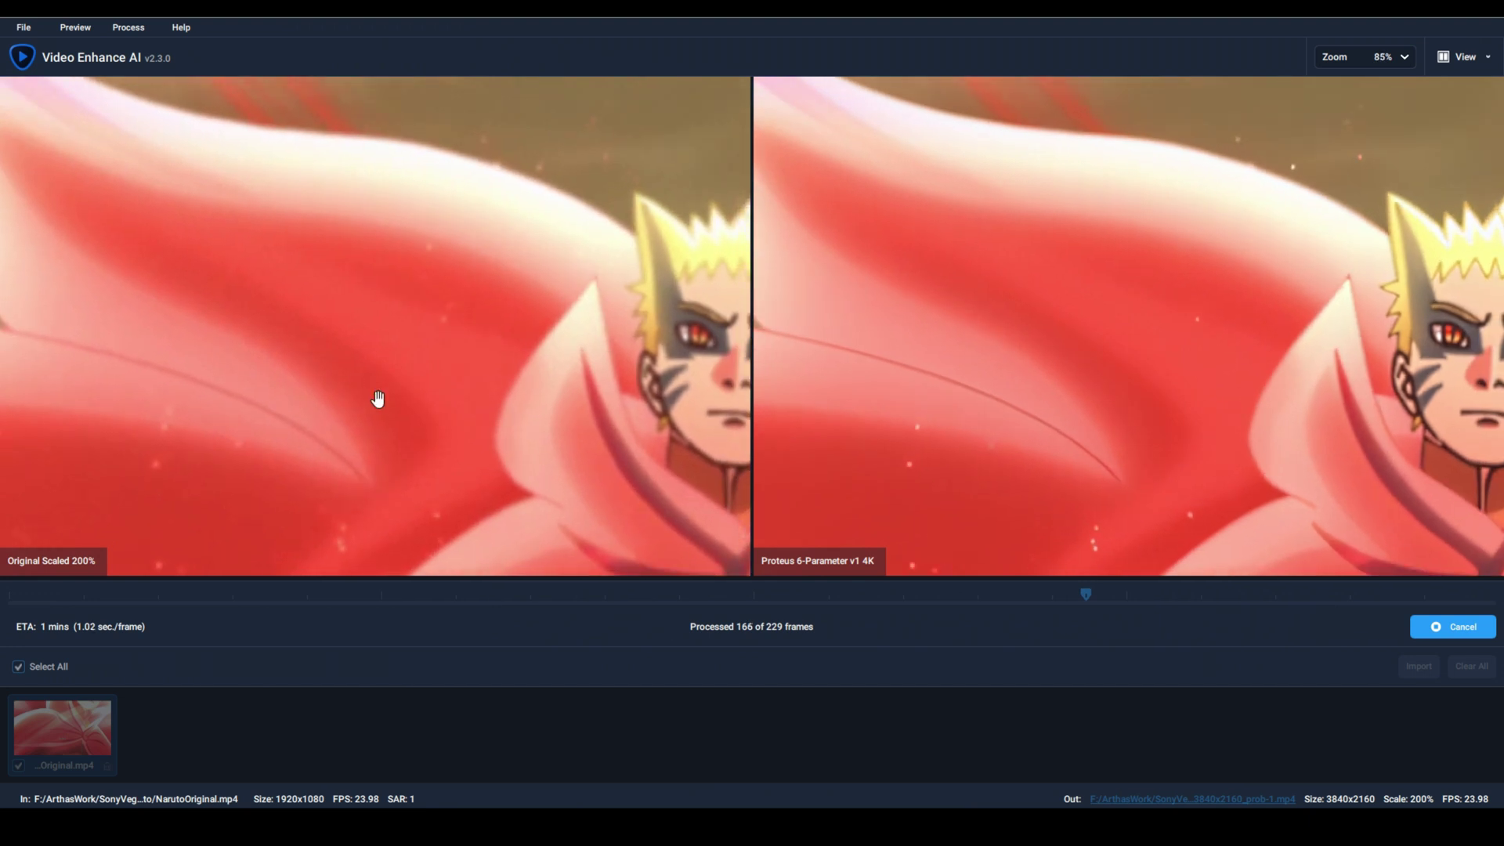
{"action": "left_click_drag", "start_coordinate": [380, 399], "coordinate": [464, 172]}
{"action": "scroll", "coordinate": [477, 392], "scroll_direction": "up", "scroll_amount": 3}
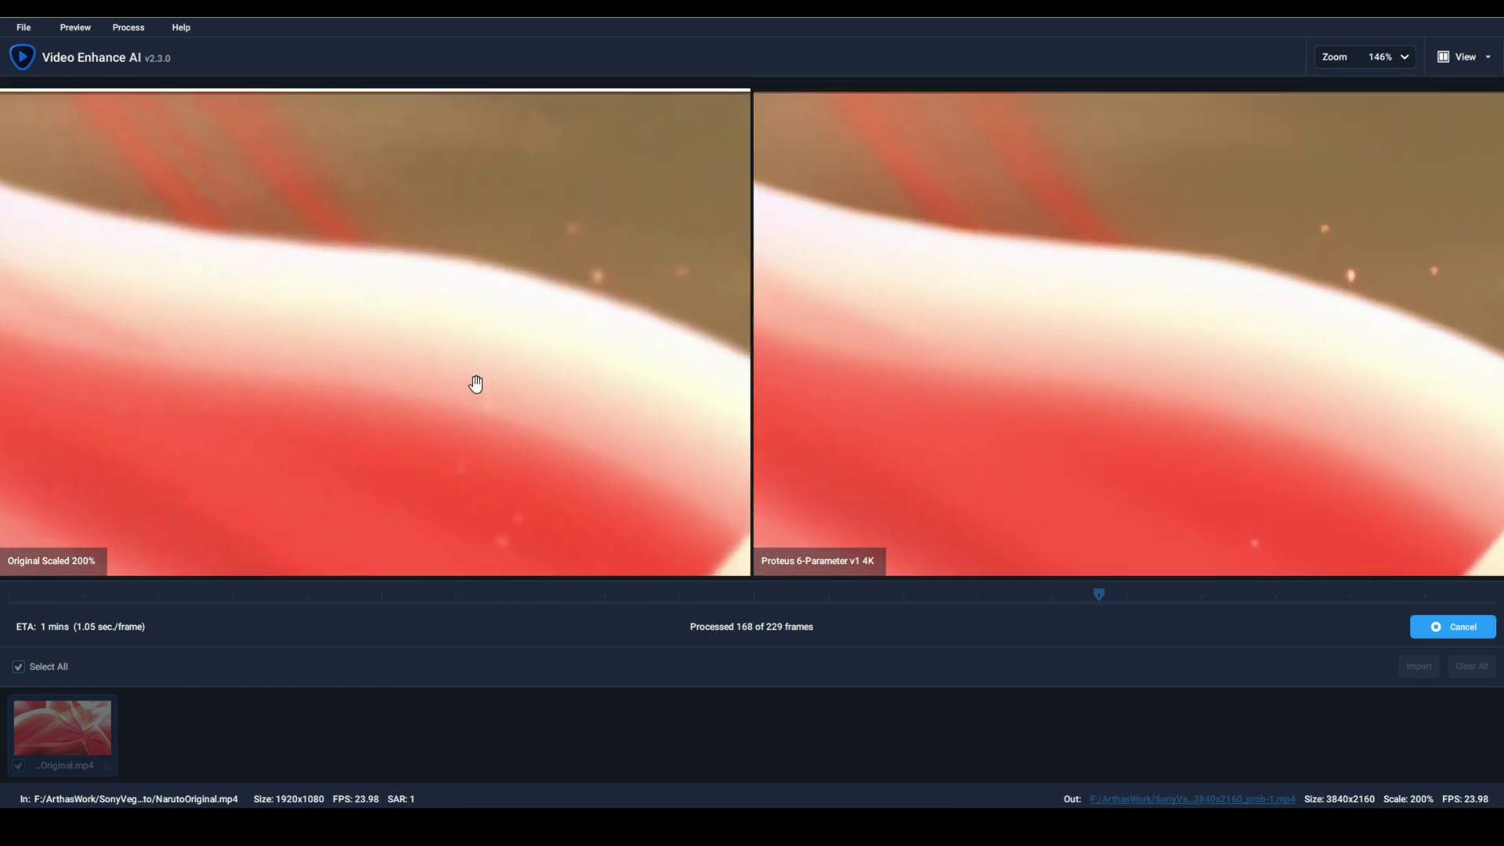
{"action": "scroll", "coordinate": [514, 275], "scroll_direction": "down", "scroll_amount": 8}
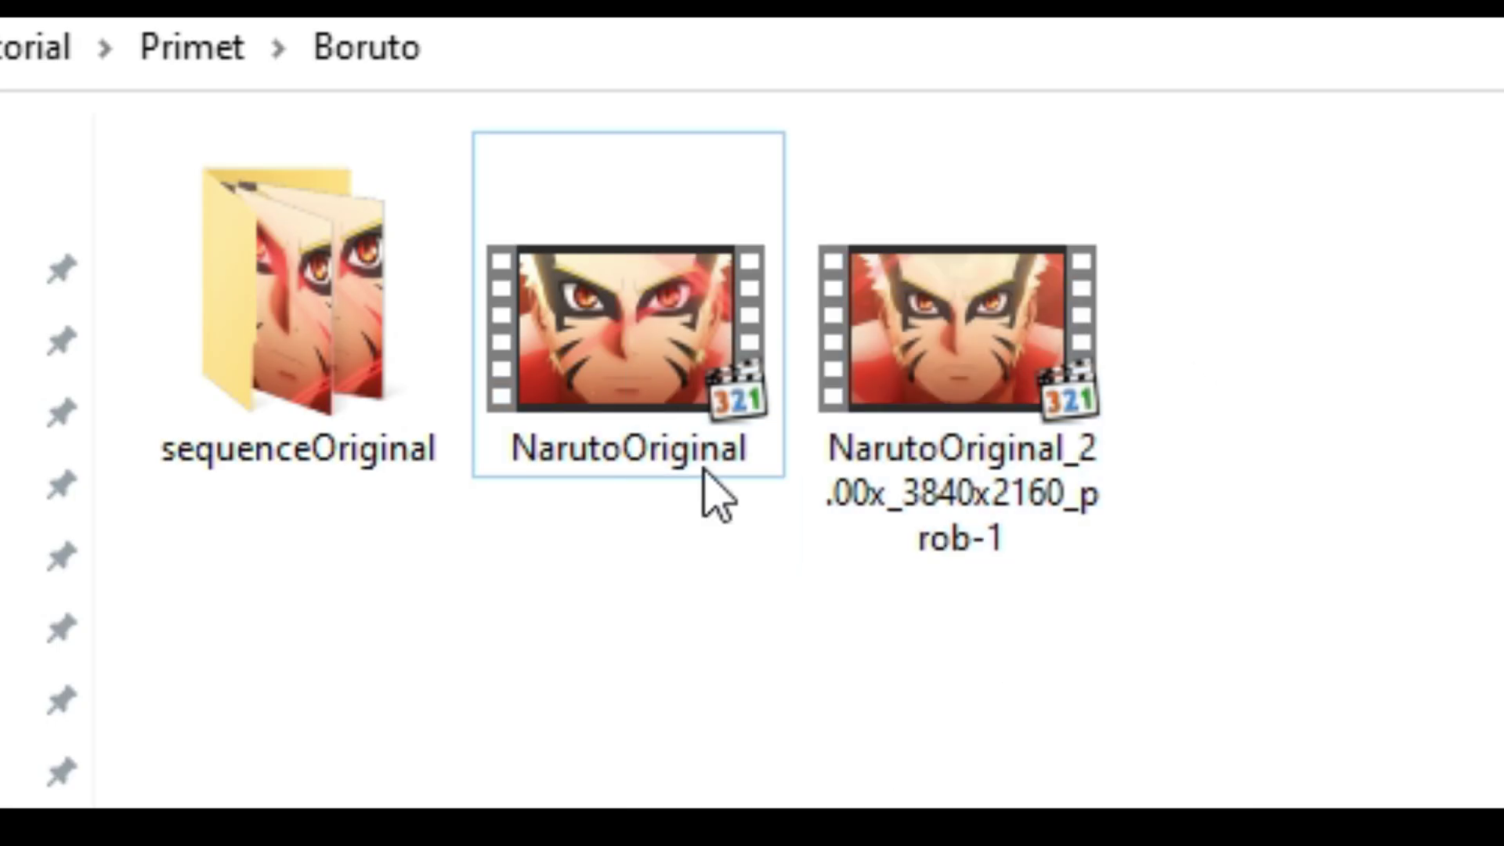
Step: Select NarutoOriginal together with its NarutoOriginal_2.00x_3840x2160 output in the Boruto folder
{"action": "left_click", "coordinate": [703, 469]}
{"action": "left_click", "coordinate": [933, 399]}
{"action": "left_click", "coordinate": [596, 409]}
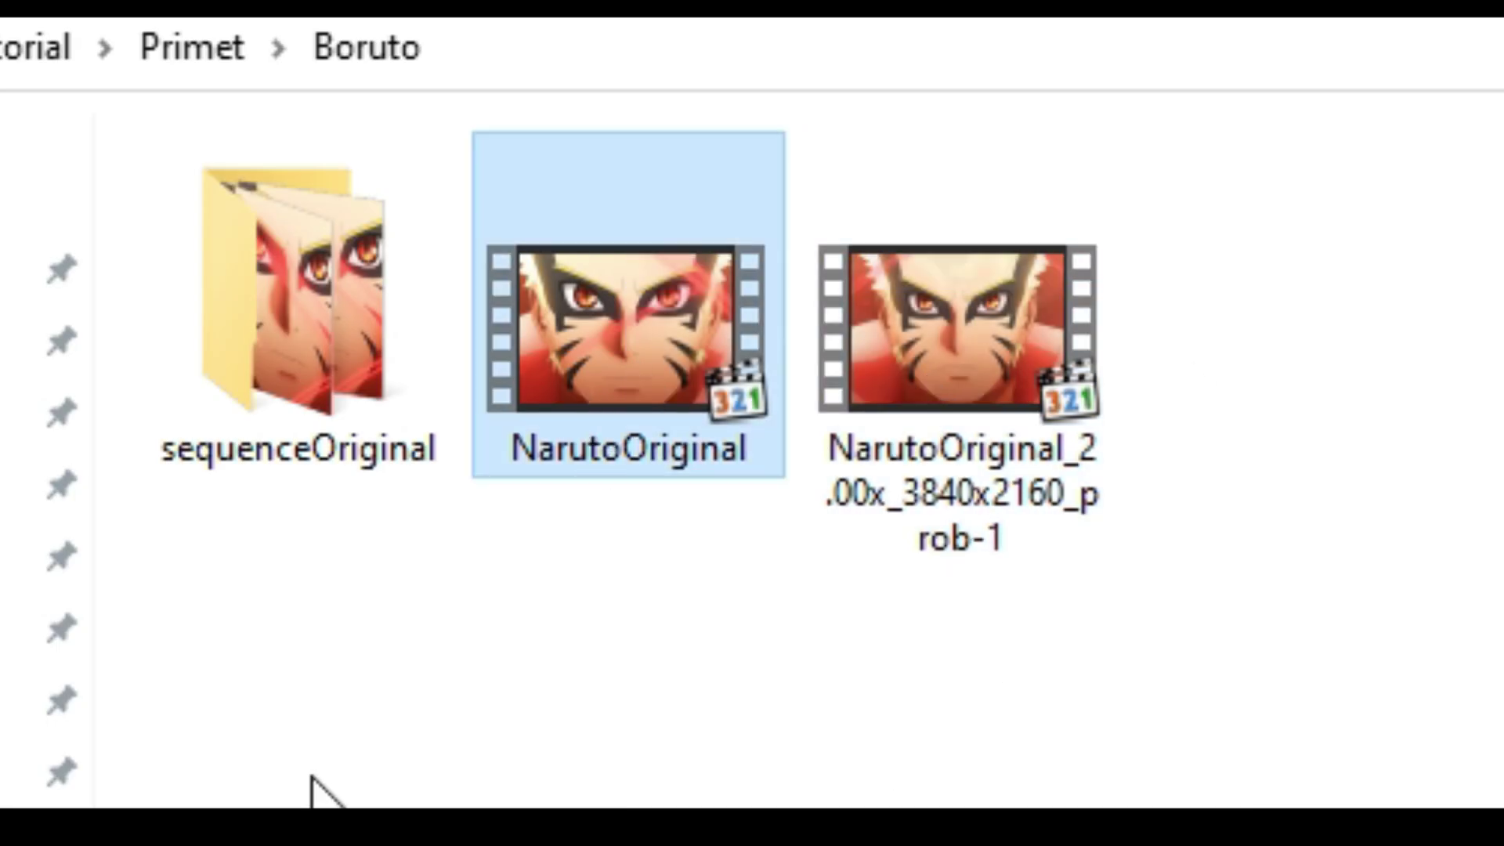
{"action": "key", "text": "shift+Right"}
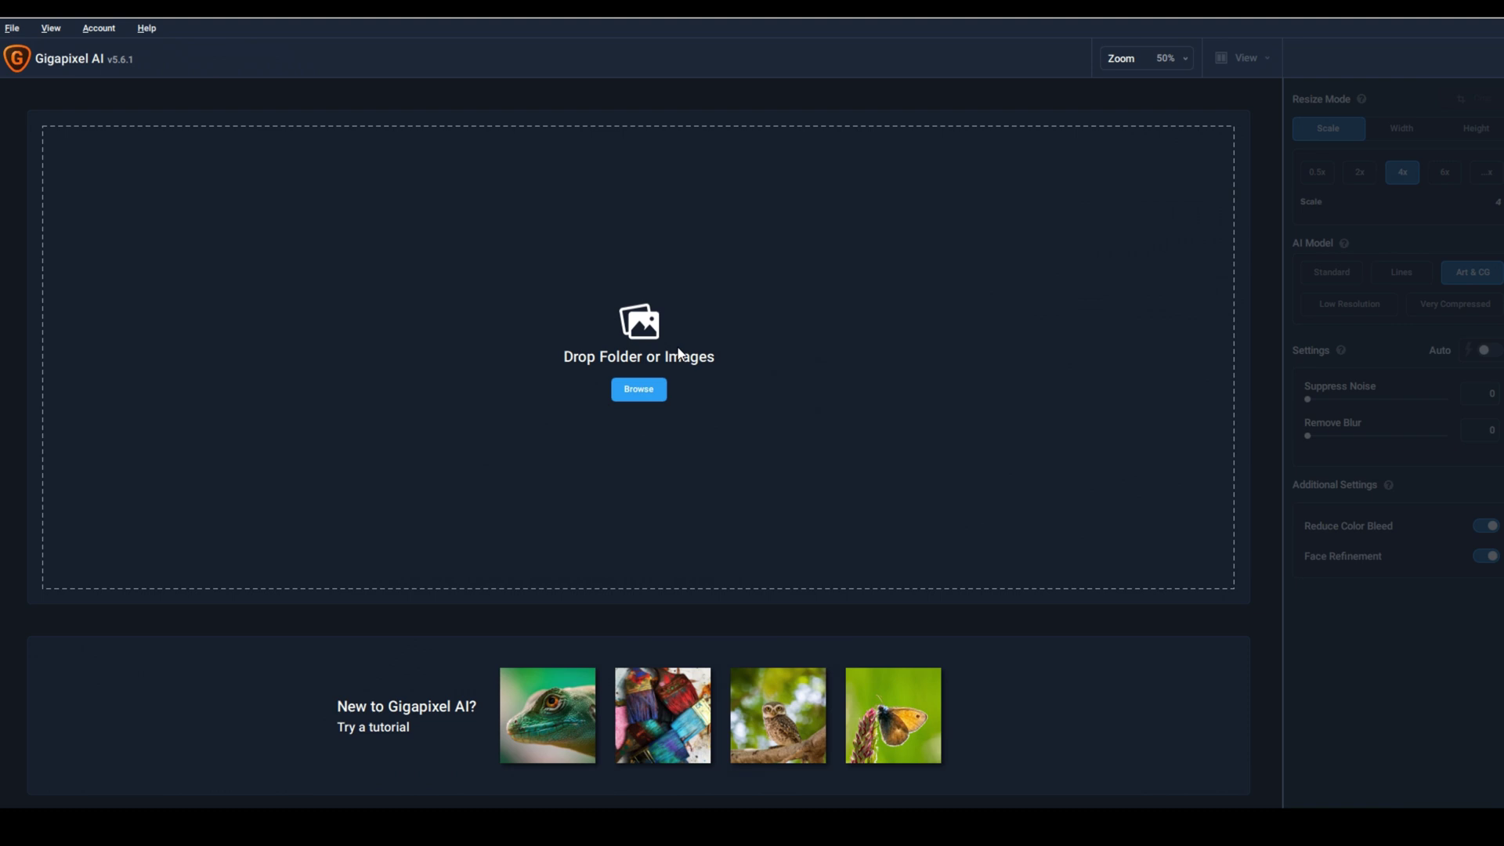
Step: Load frames Untitled_000000 through Untitled_002204 from the sq folder, 2205 images in total
{"action": "left_click", "coordinate": [641, 357]}
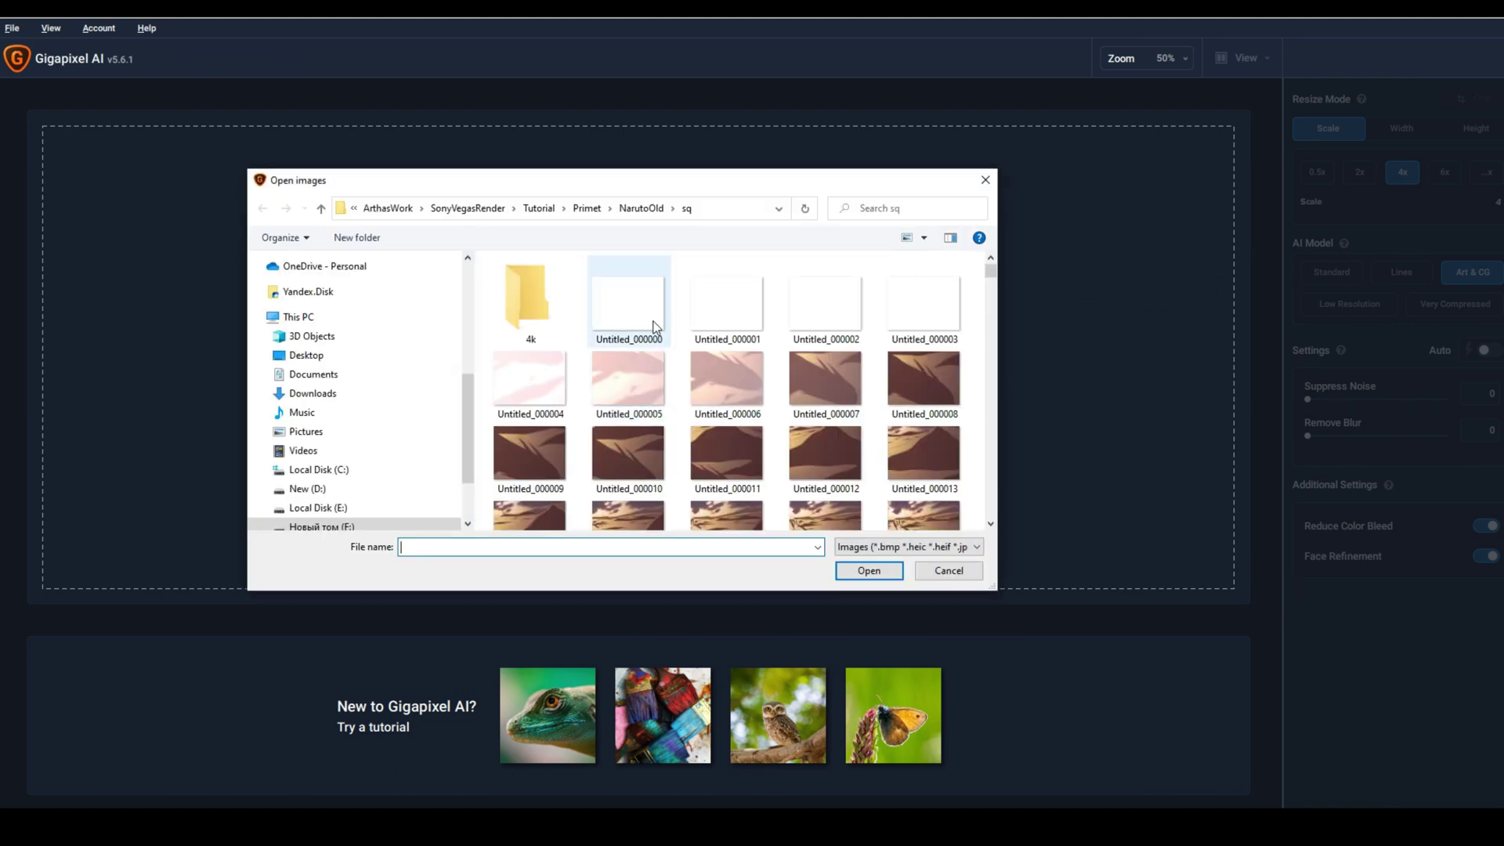
{"action": "left_click_drag", "start_coordinate": [991, 276], "coordinate": [991, 514]}
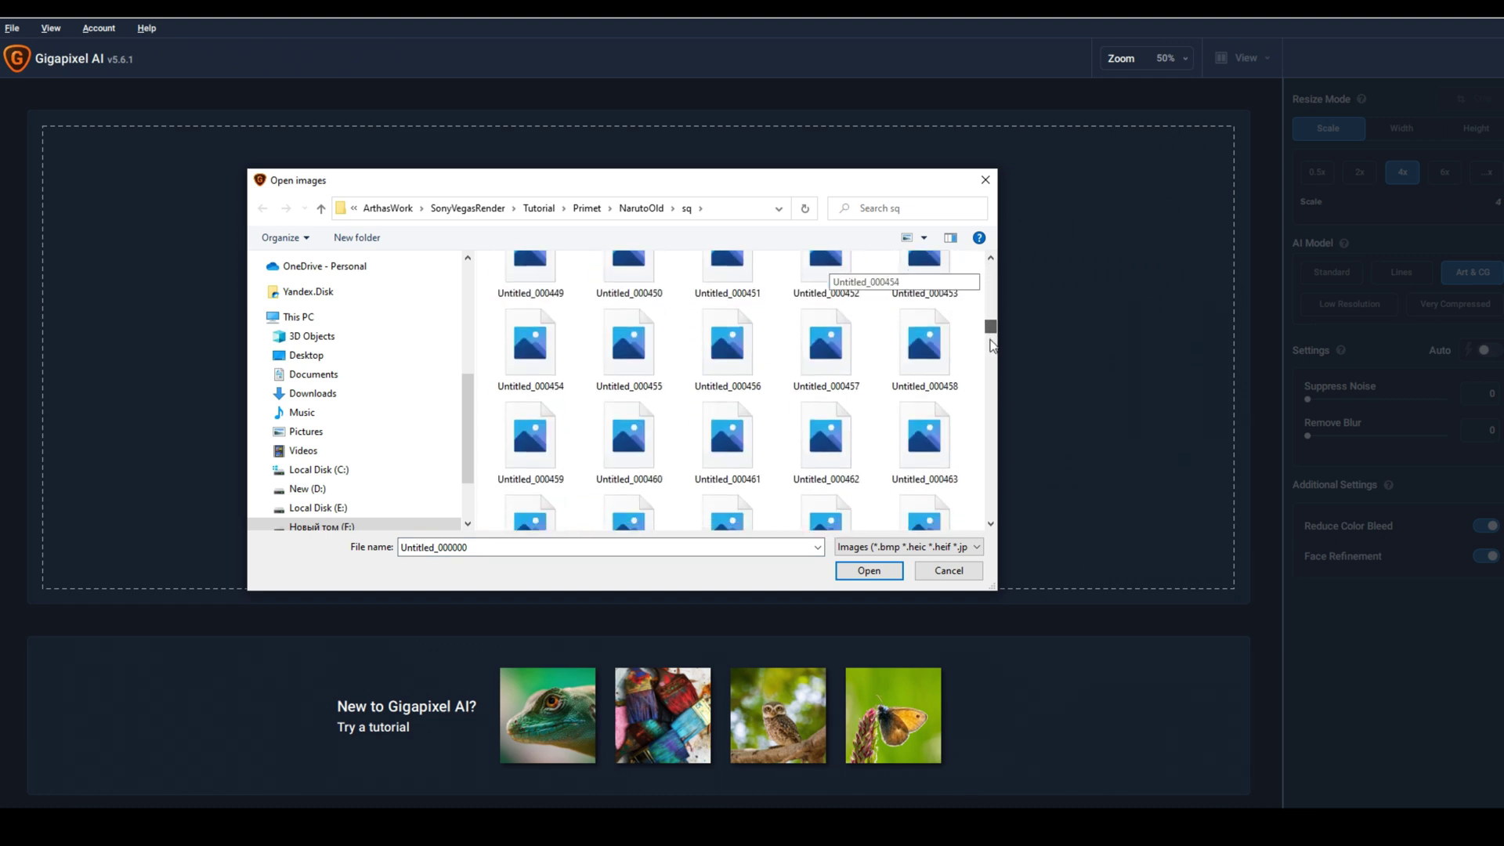
{"action": "left_click", "coordinate": [547, 502], "text": "shift"}
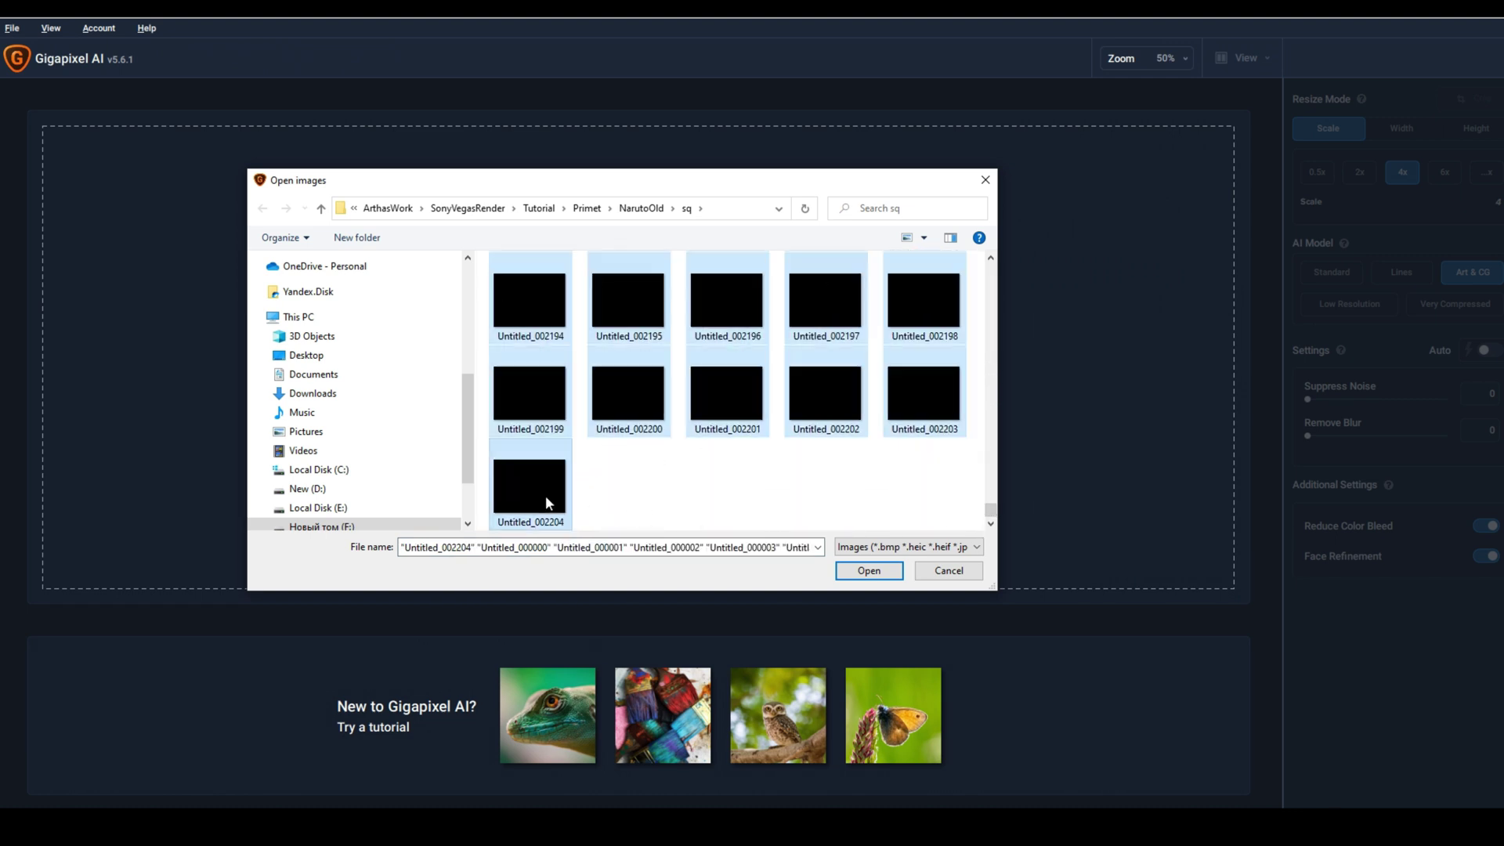
{"action": "left_click", "coordinate": [890, 572]}
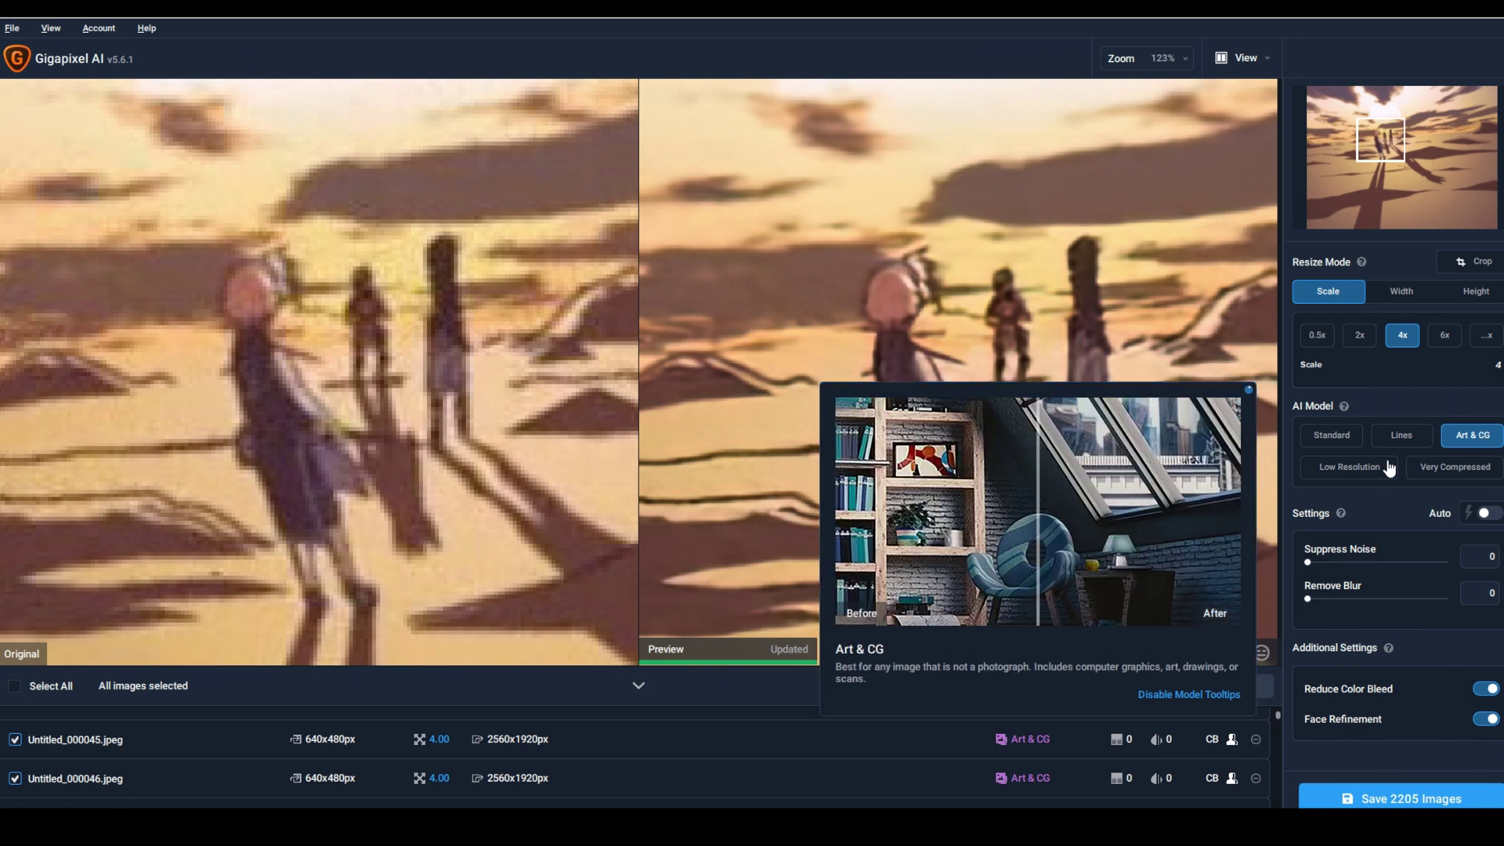
Step: Keep the 4x scale after trying Width resize mode, then open the Save 2205 Images options
{"action": "left_click", "coordinate": [1404, 300]}
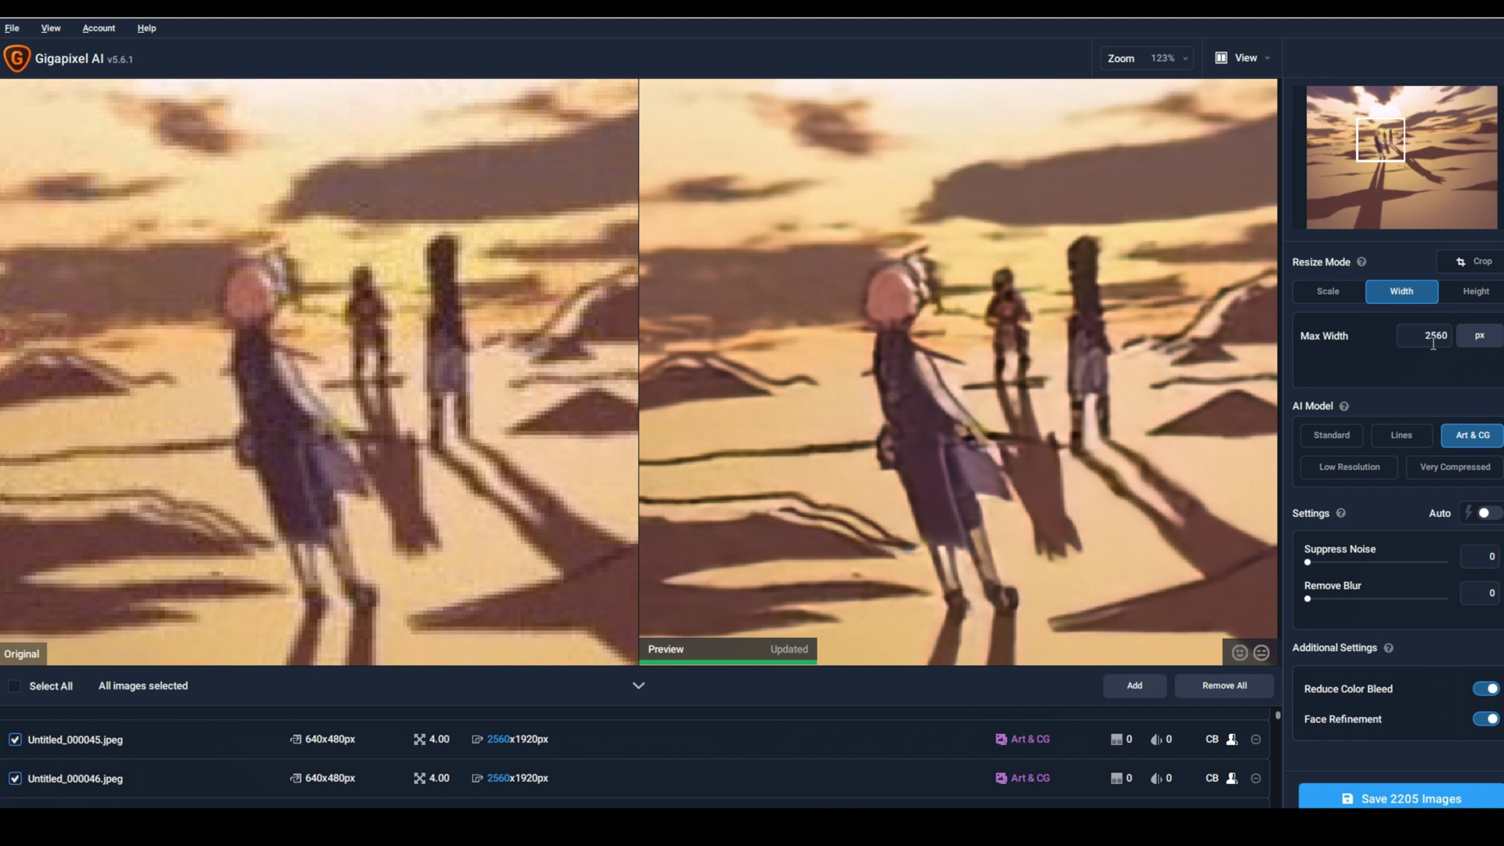
{"action": "left_click", "coordinate": [1329, 290]}
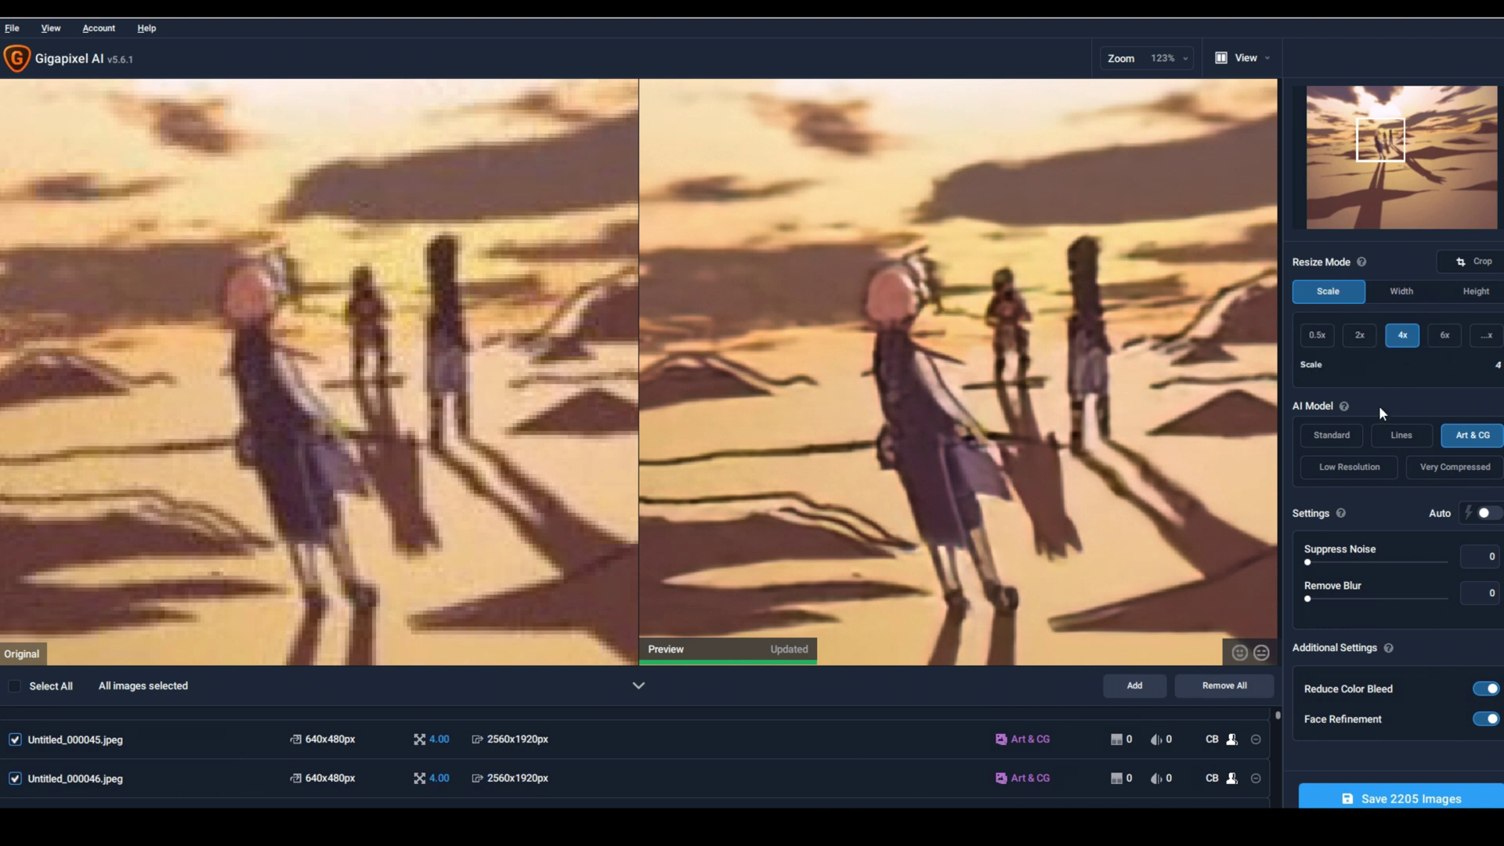
{"action": "left_click", "coordinate": [1381, 798]}
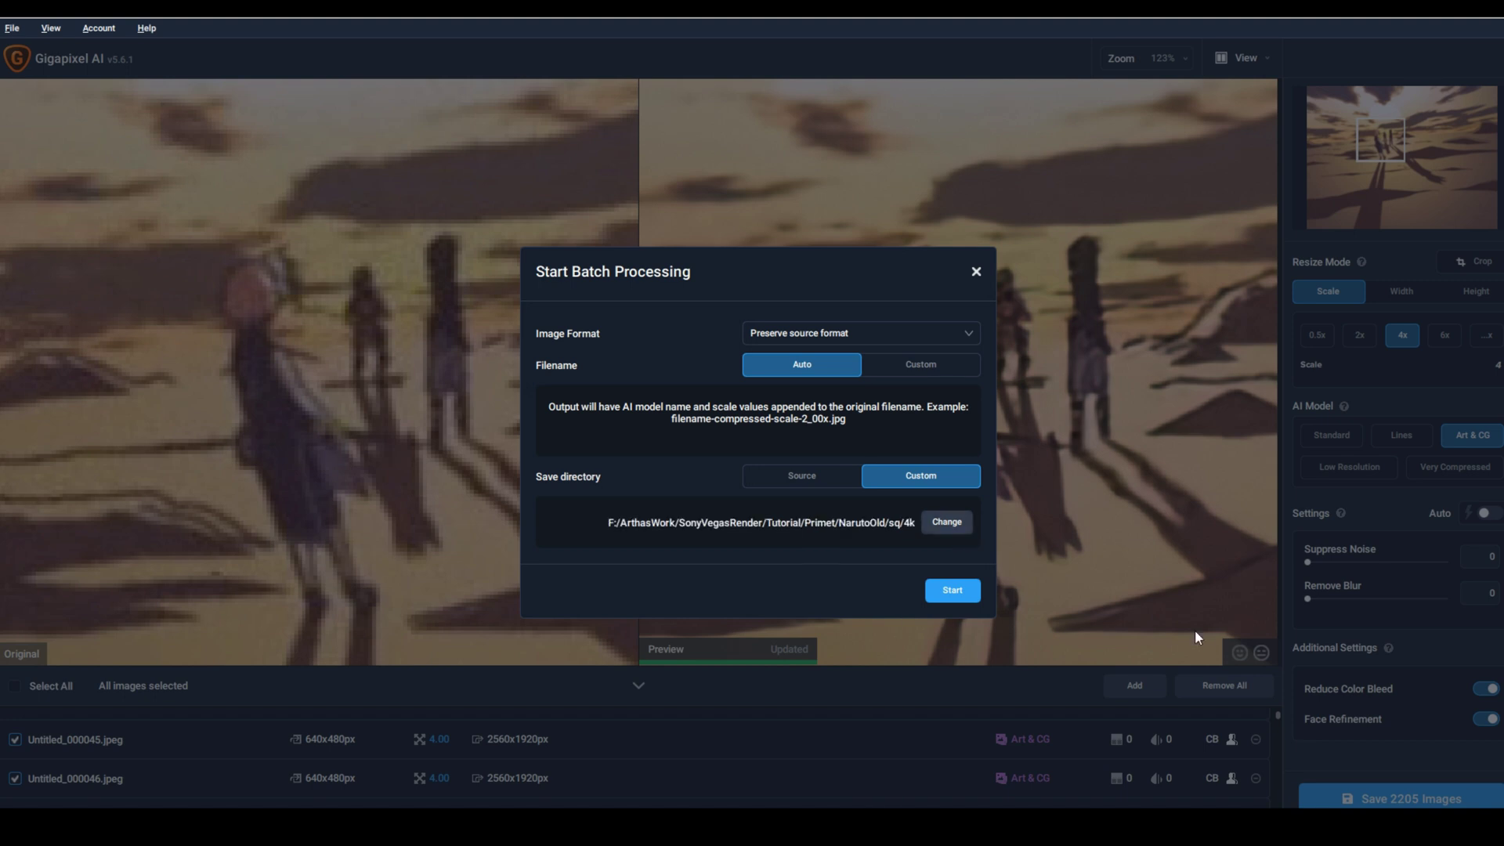
{"action": "left_click", "coordinate": [970, 594]}
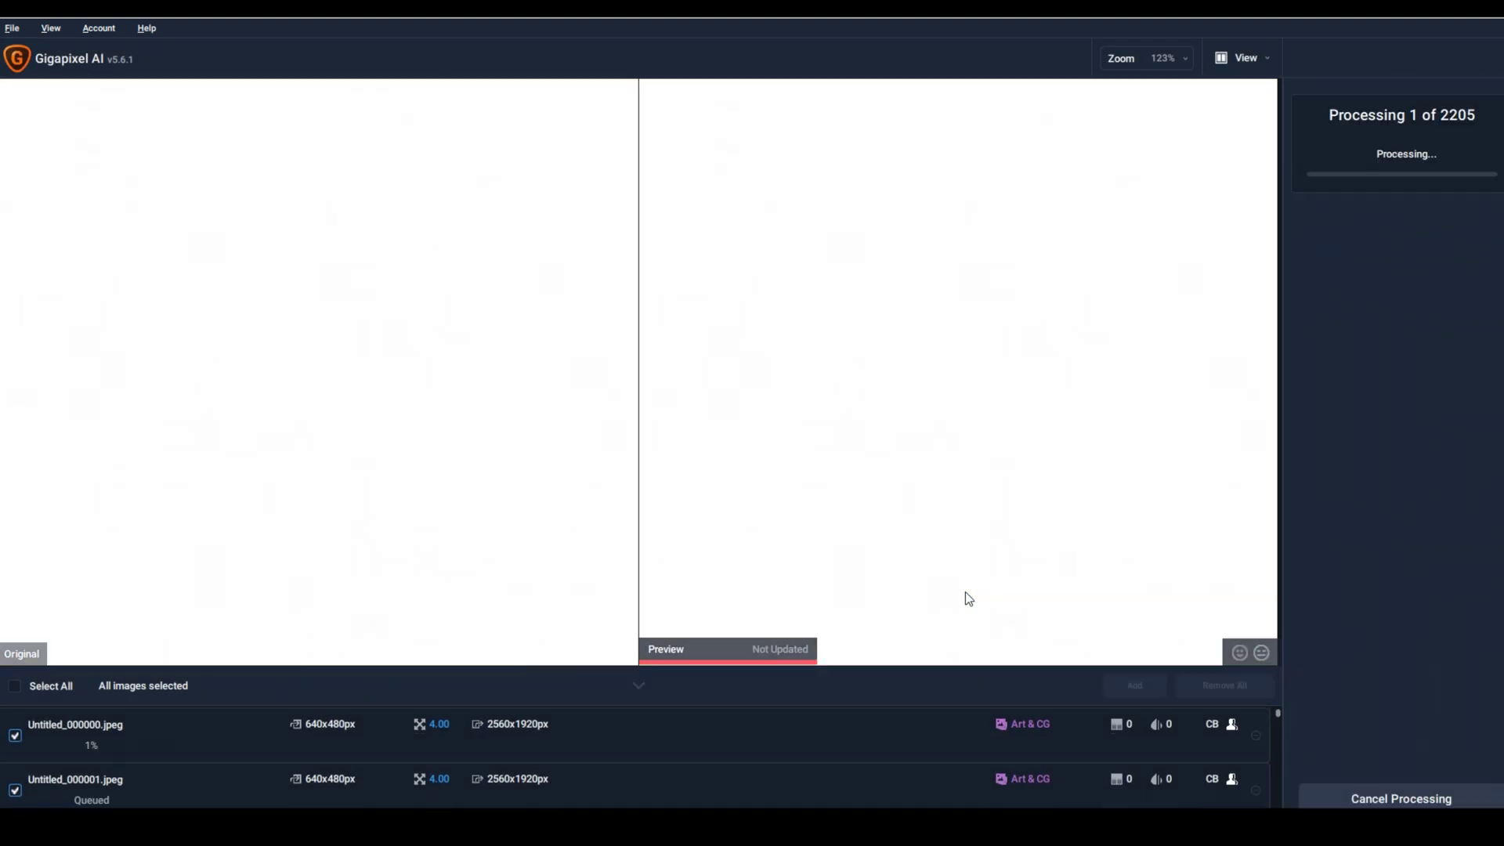